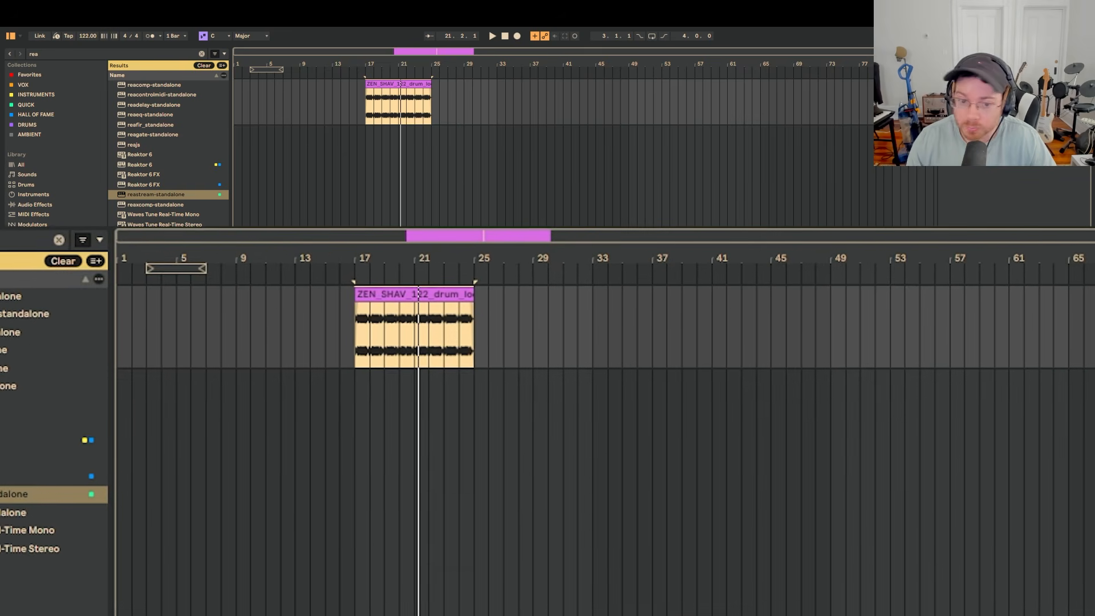
- Audition the drum loop from bar 17 and insert a new MIDI track below it
left_click(392, 83)
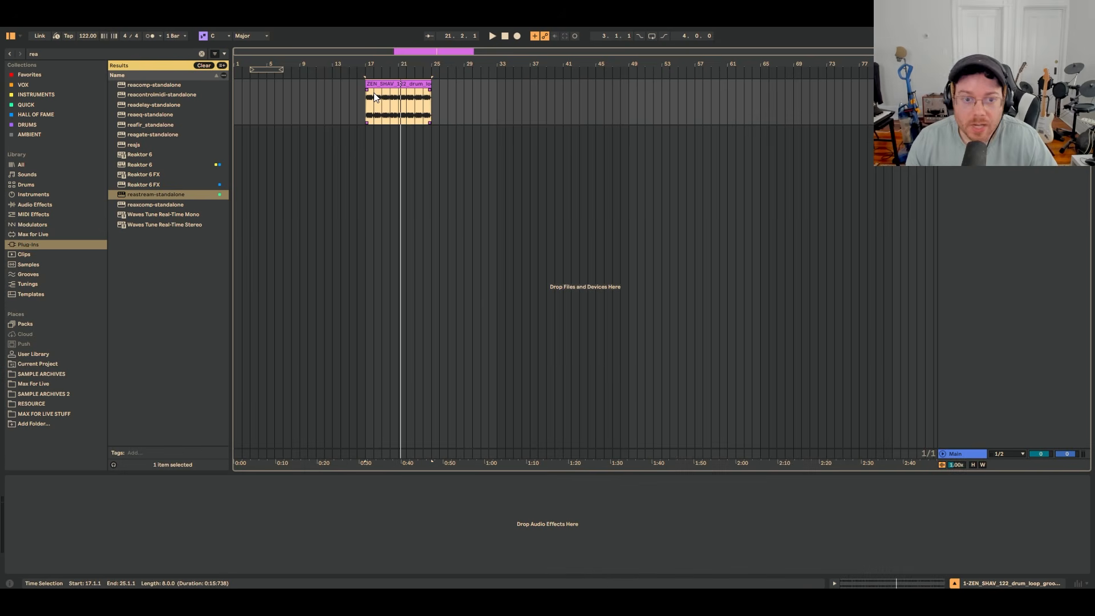
key("space")
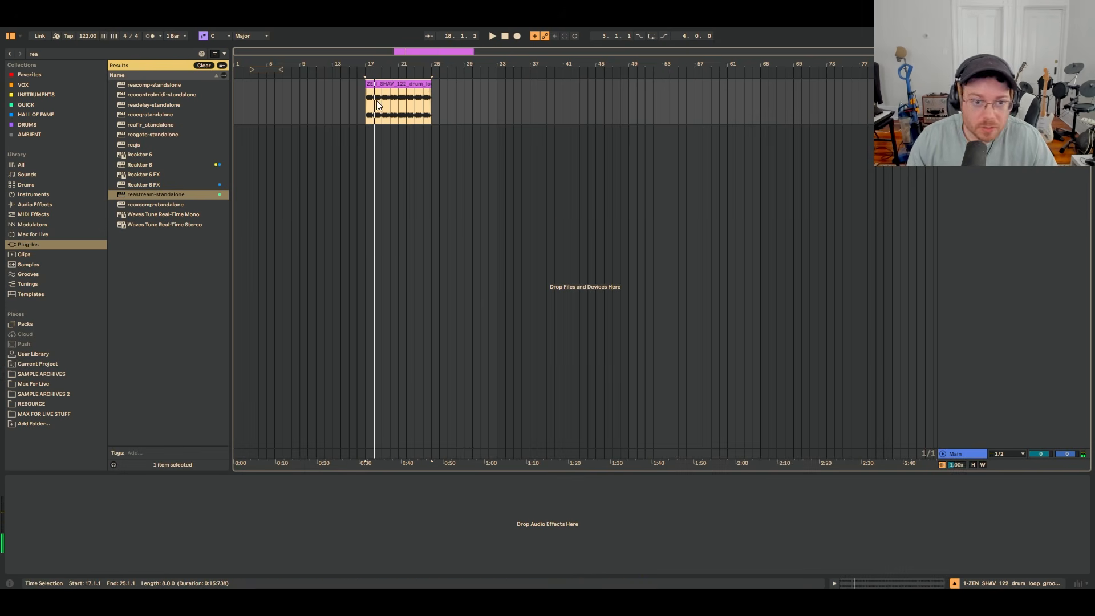
left_click(800, 134)
key("super+shift+t")
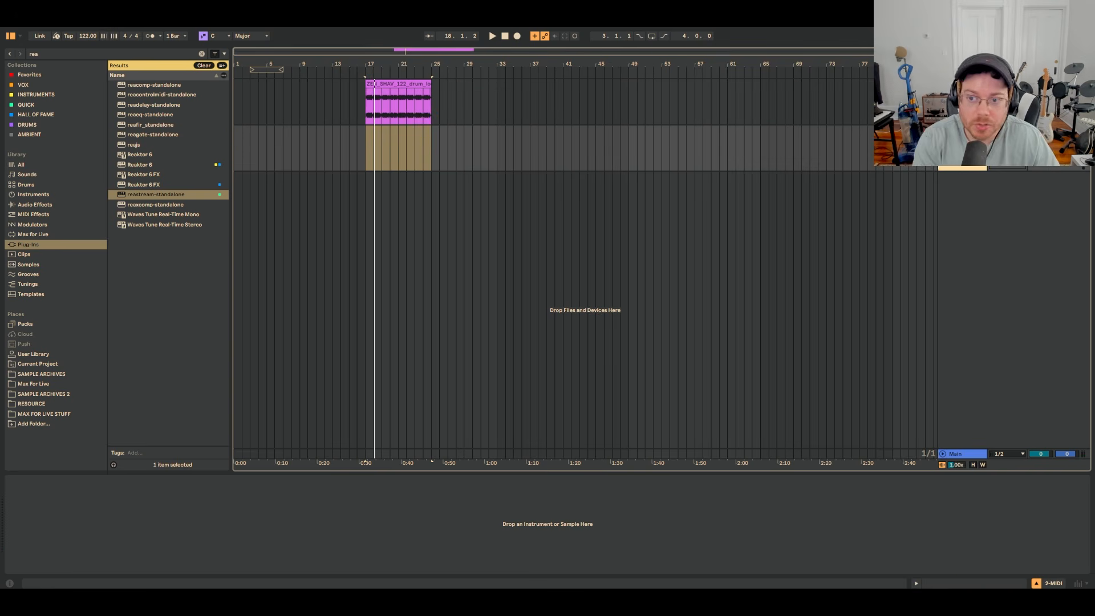
left_click(371, 161)
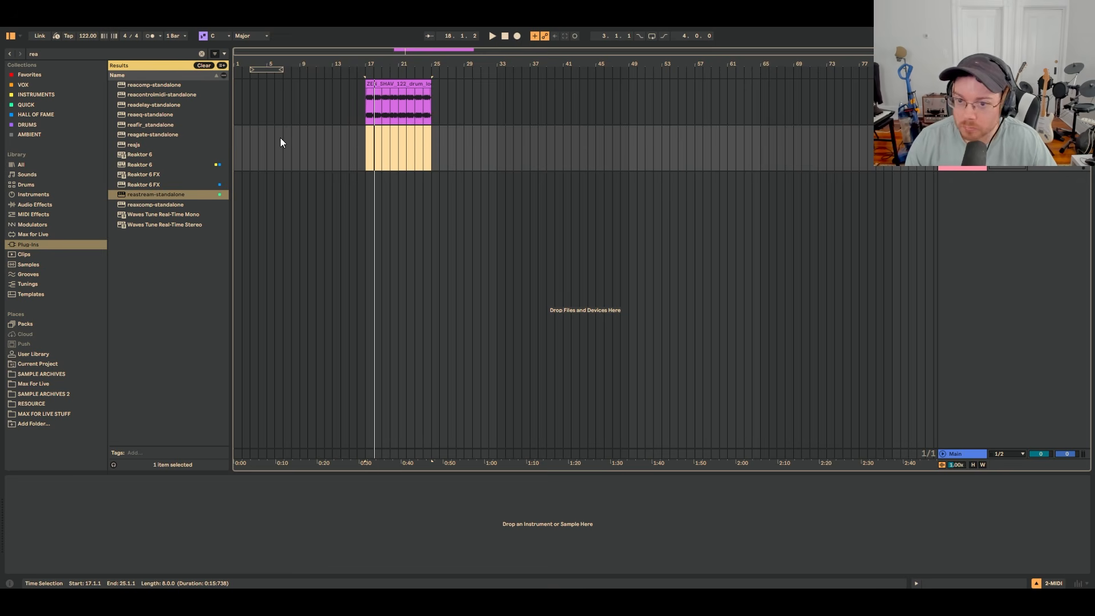
- Search the browser for "guitar bass.adv" and load the Guitar Bass.adv preset onto the MIDI track
left_click(200, 53)
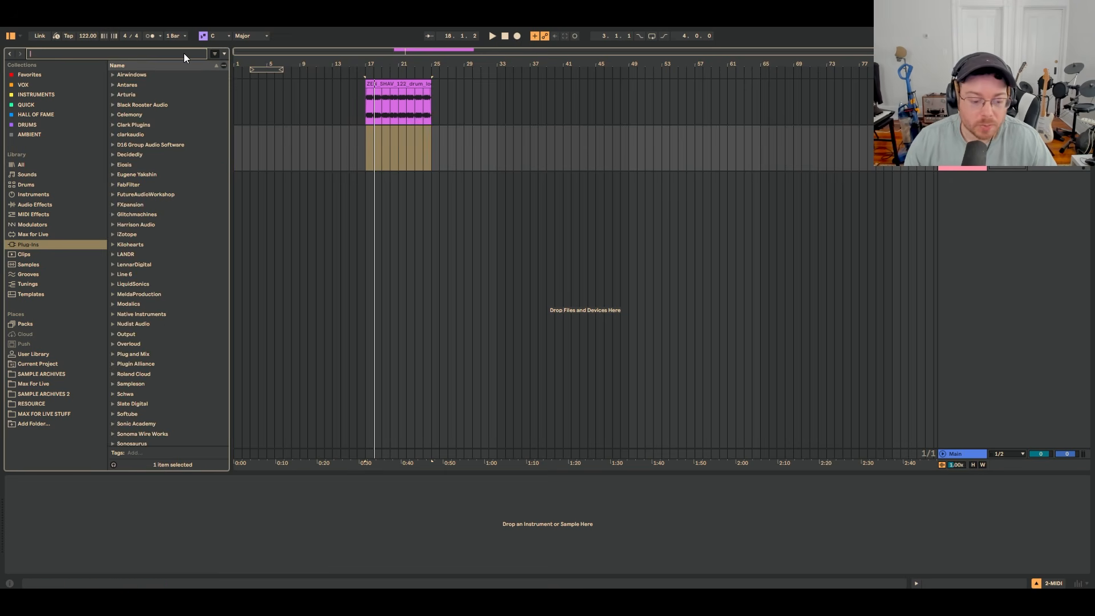
type("guitar bass")
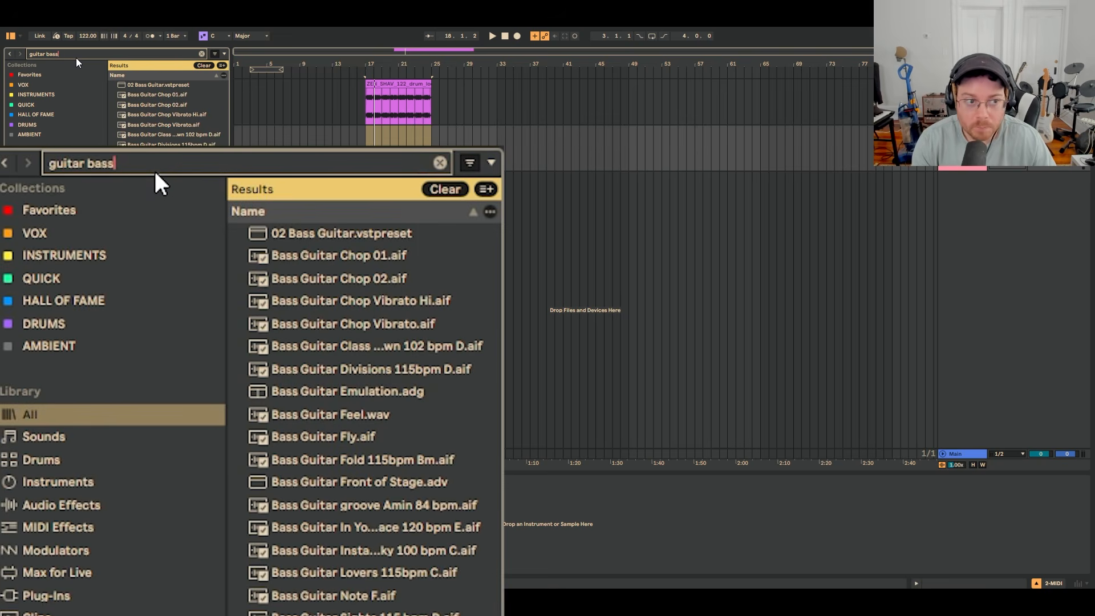
type(".adv")
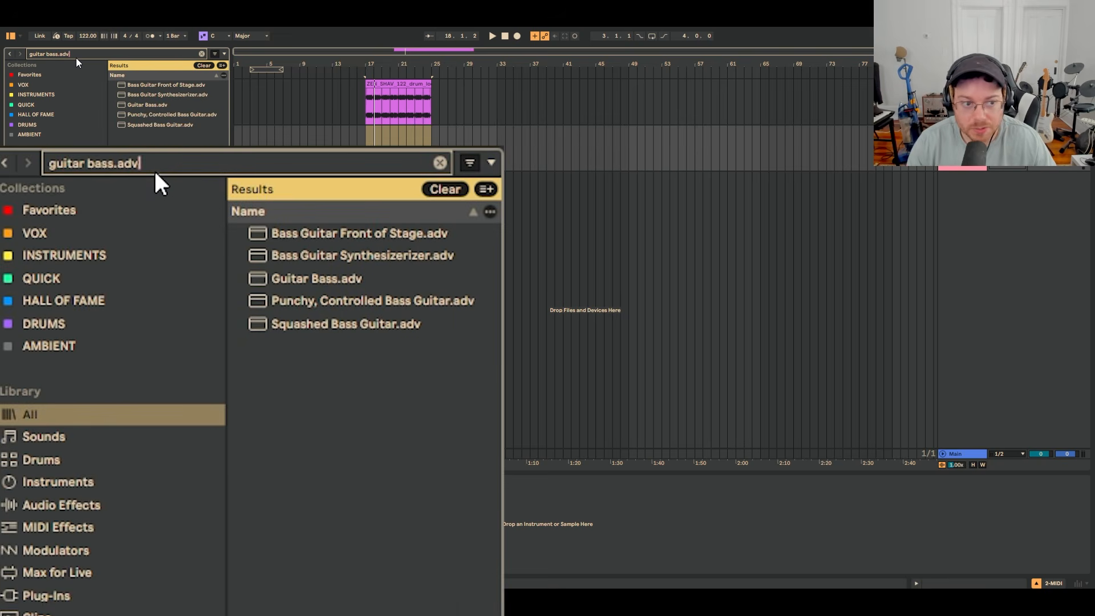
left_click(129, 105)
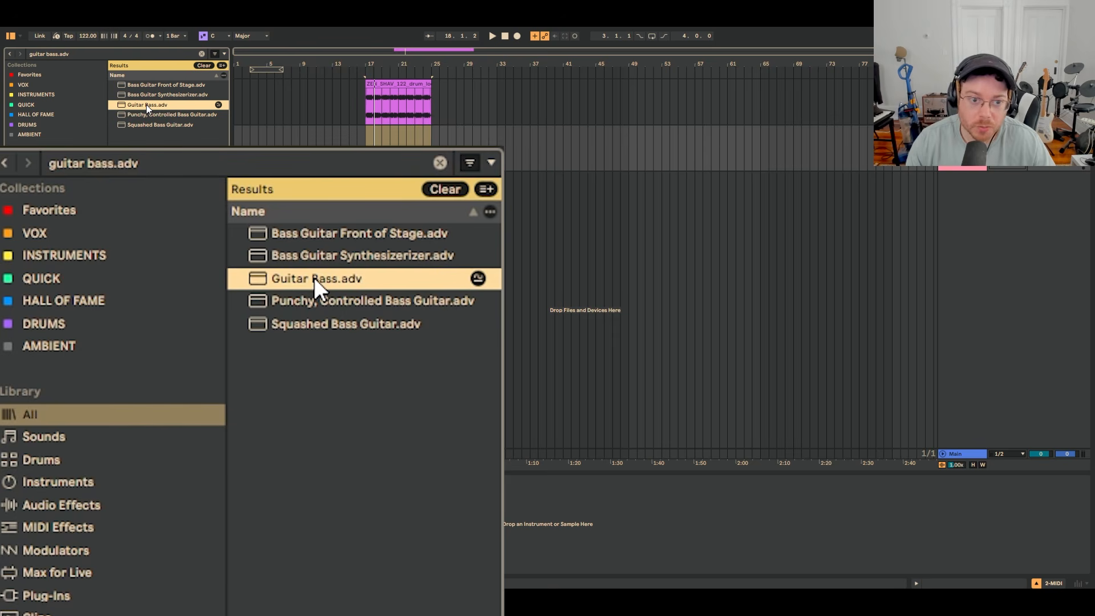
key("Return")
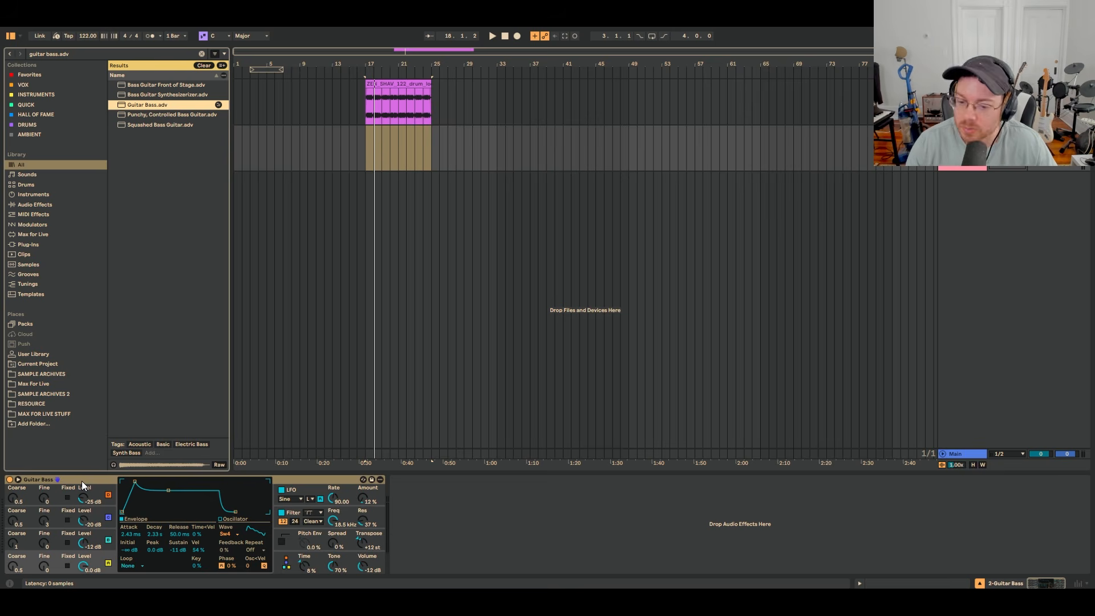
left_click(81, 481)
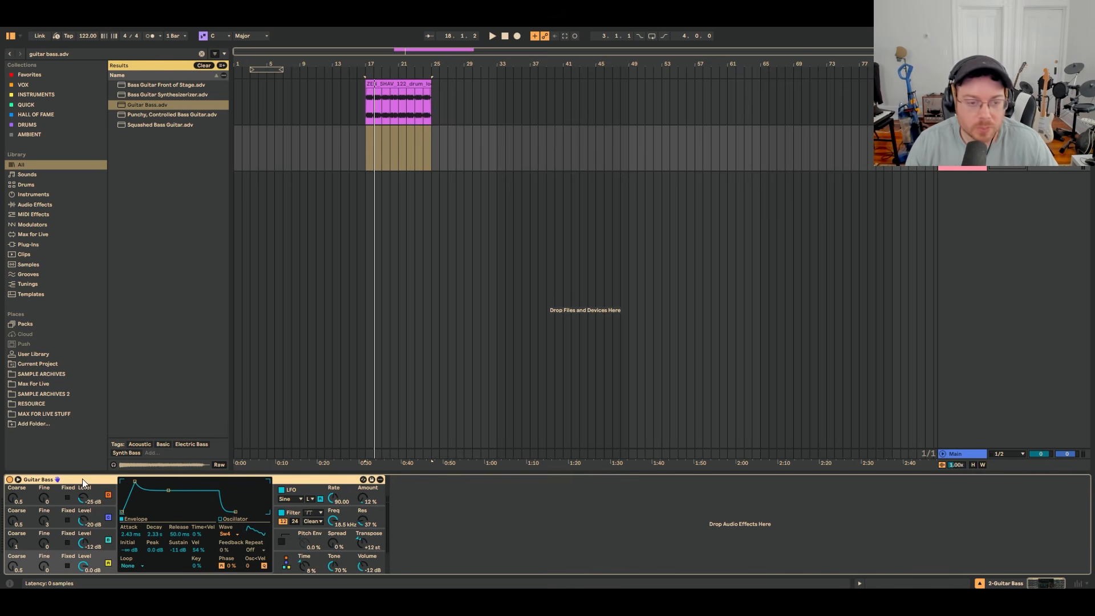
- Play the drum loop's opening and set the arrangement loop to one bar, starting at bar 17
left_click(365, 156)
key("z")
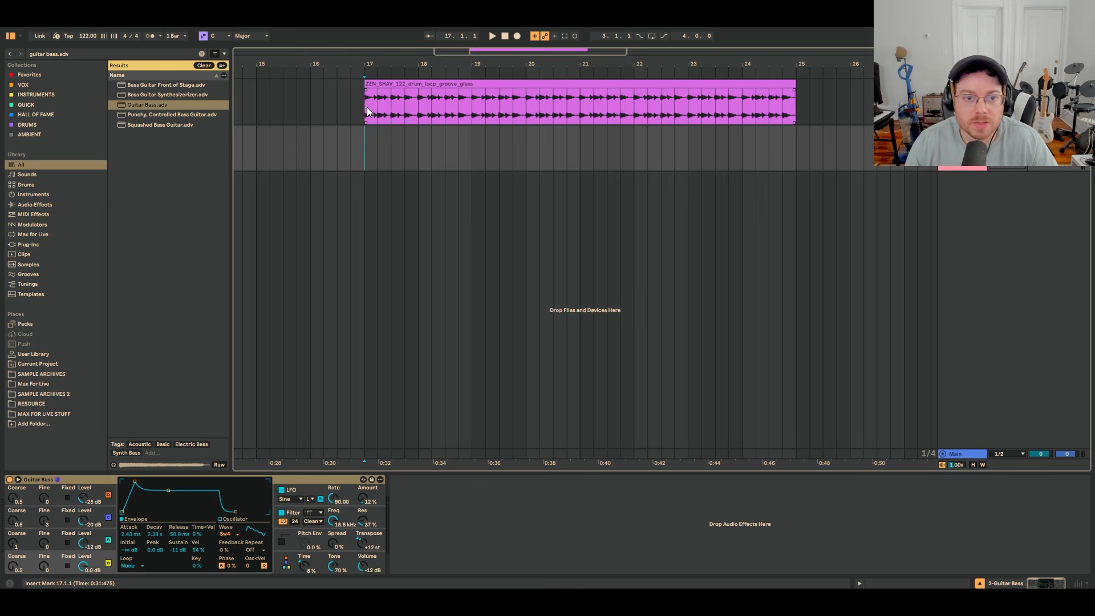
left_click_drag(367, 107, 469, 110)
key("space")
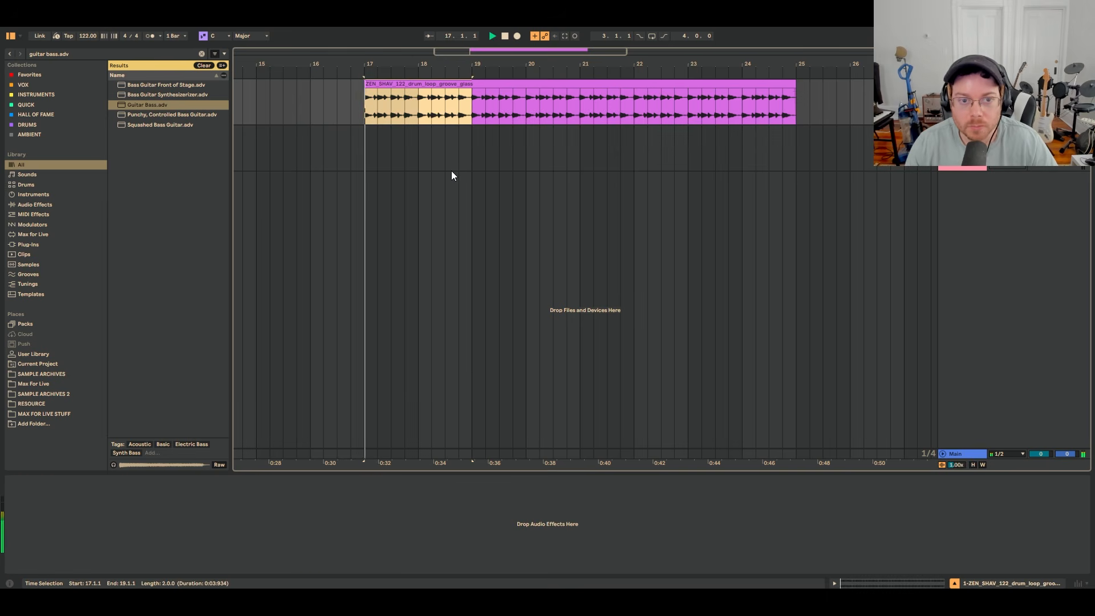
key("super+l")
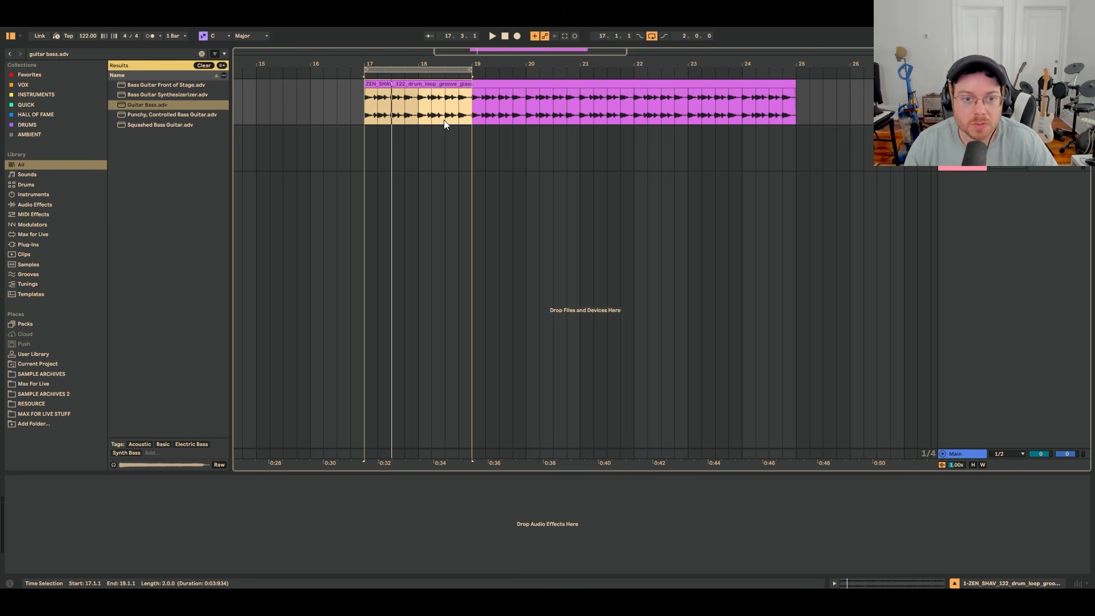
left_click_drag(472, 69, 418, 69)
- Set the scale to Minor Pentatonic with the bass track selected
left_click(392, 142)
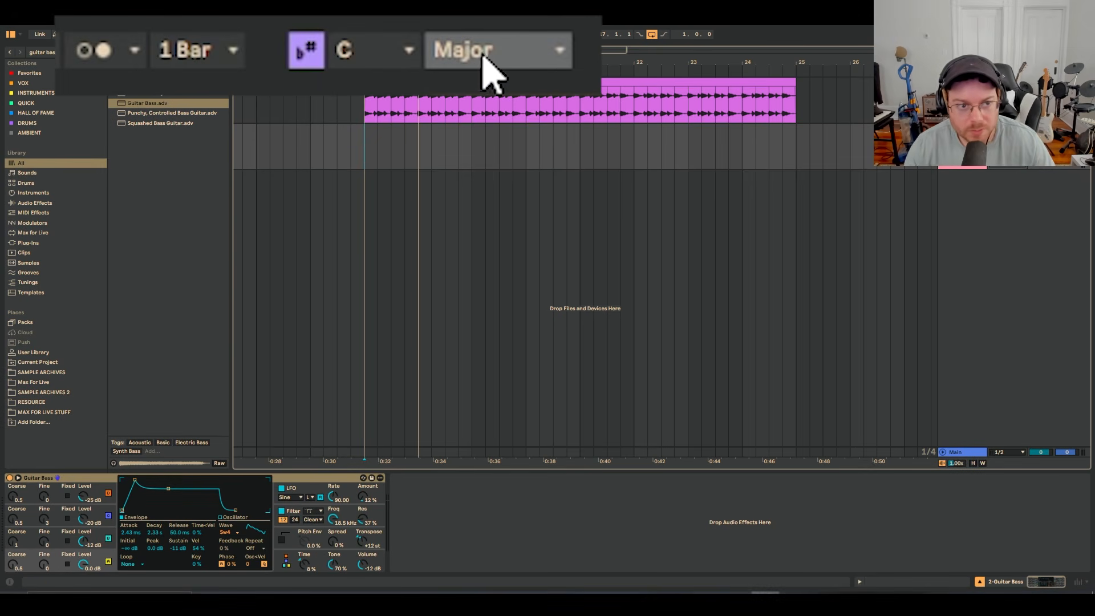
left_click(255, 36)
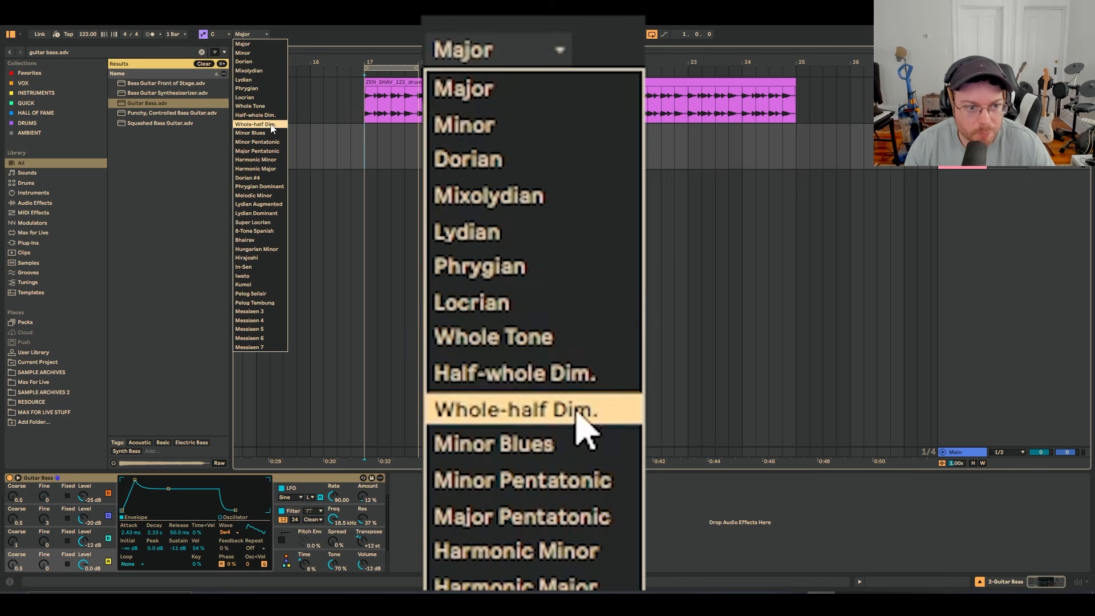
left_click(276, 142)
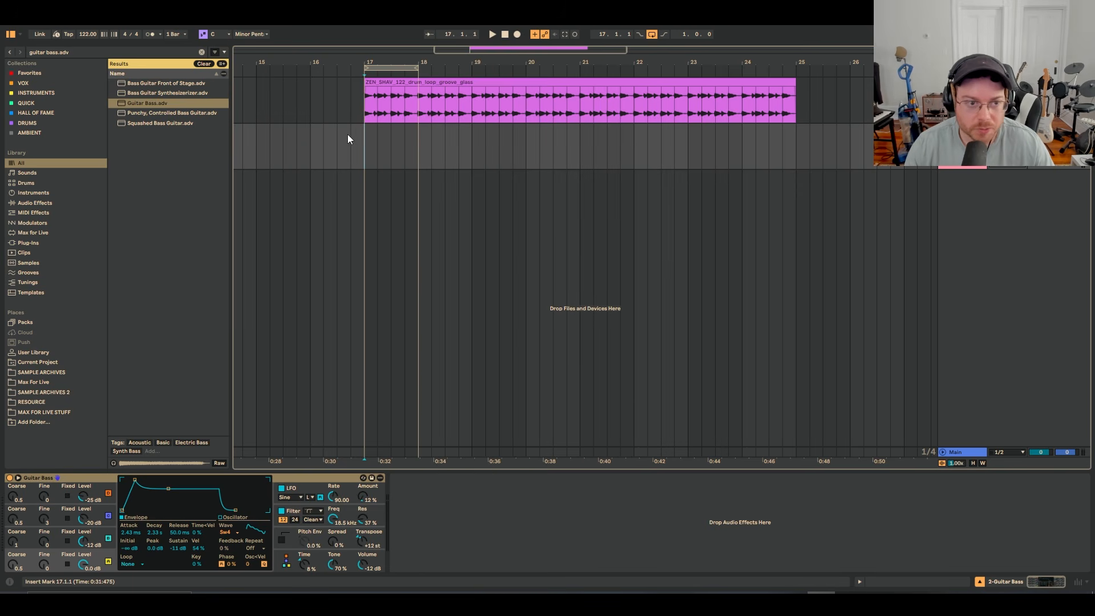
left_click(251, 35)
left_click(276, 141)
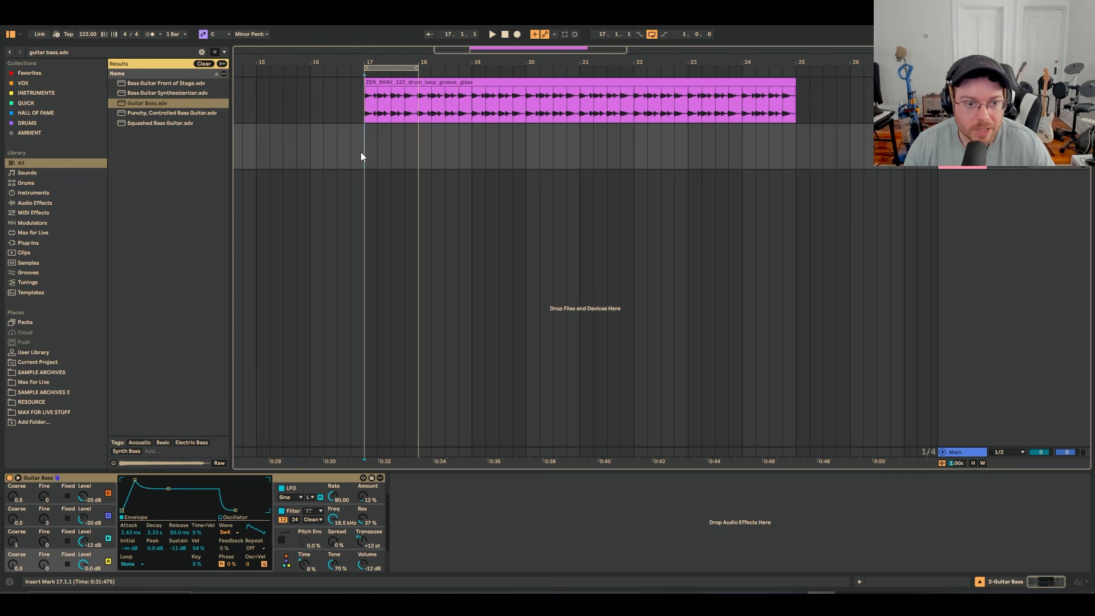
- Create a one-bar MIDI clip at bar 17 on the bass track and show only scale notes, with scale highlighting on
left_click_drag(364, 154, 411, 157)
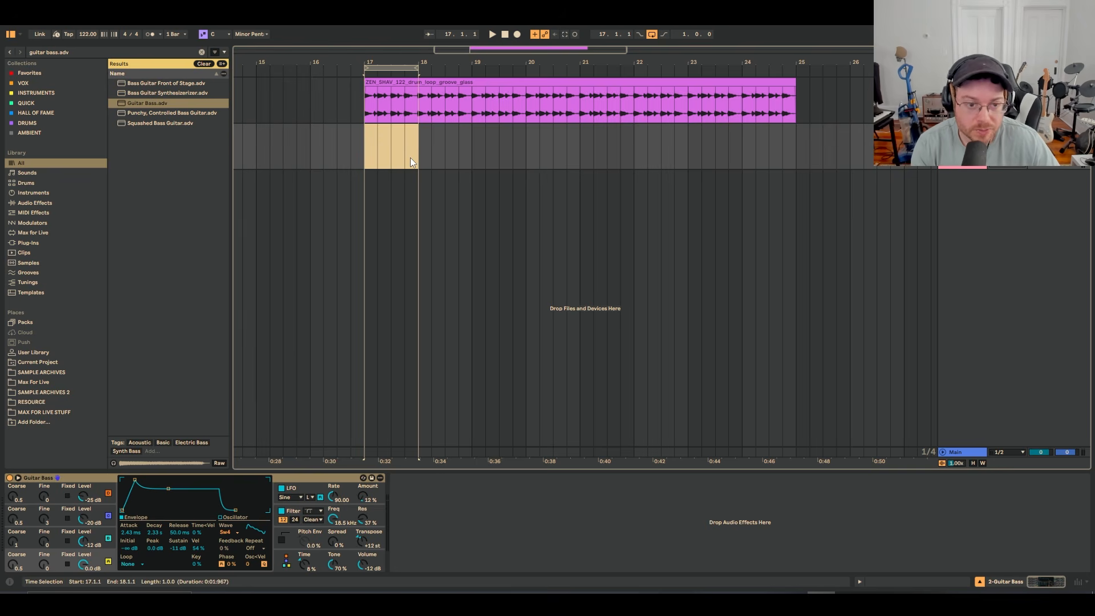
double_click(411, 162)
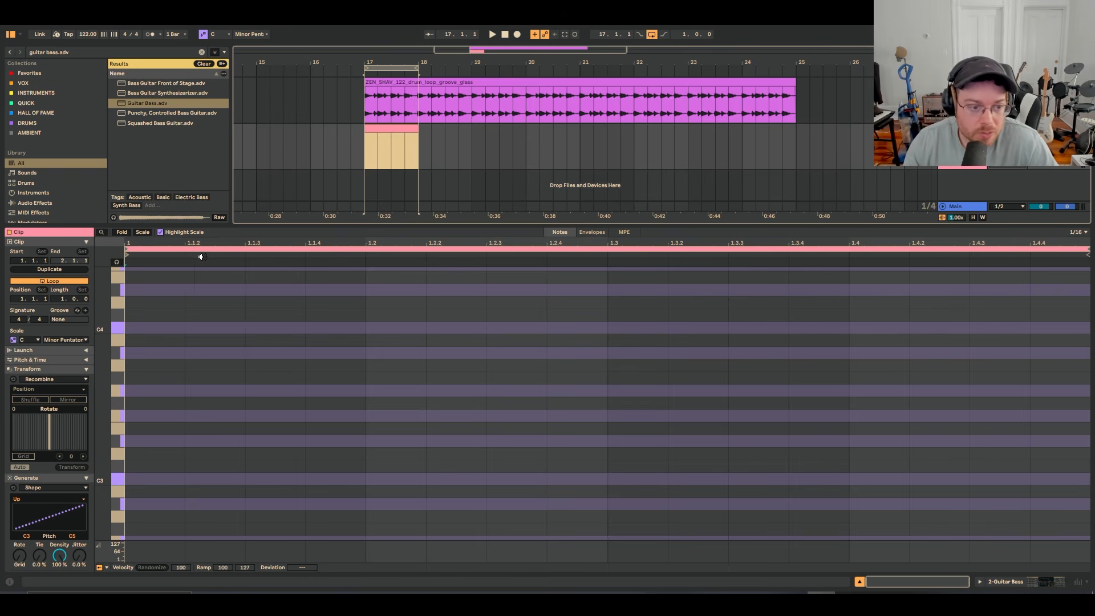
left_click(162, 232)
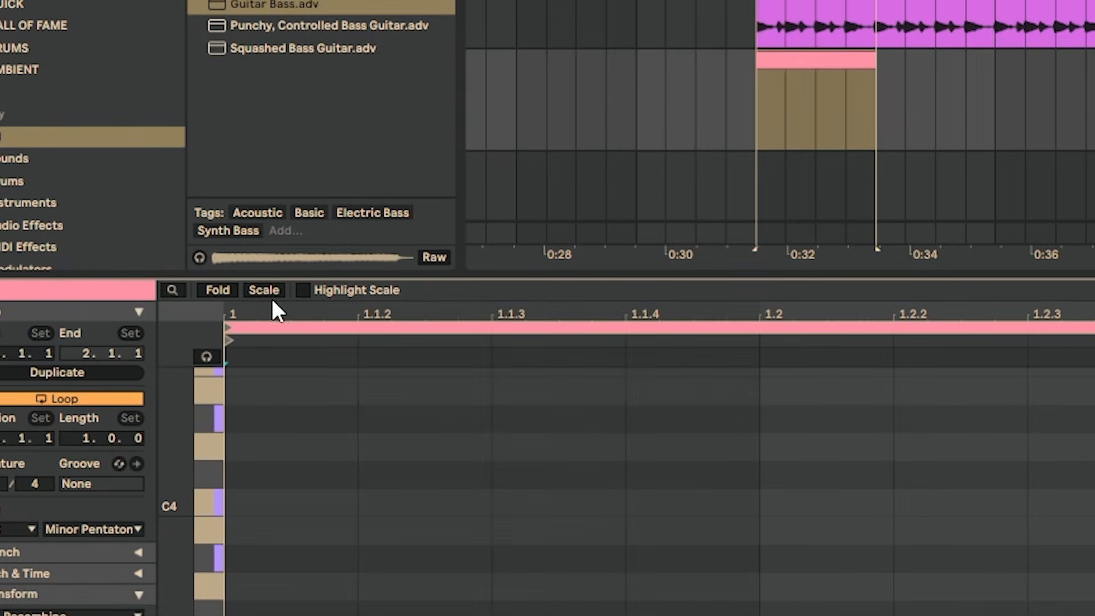
left_click(271, 293)
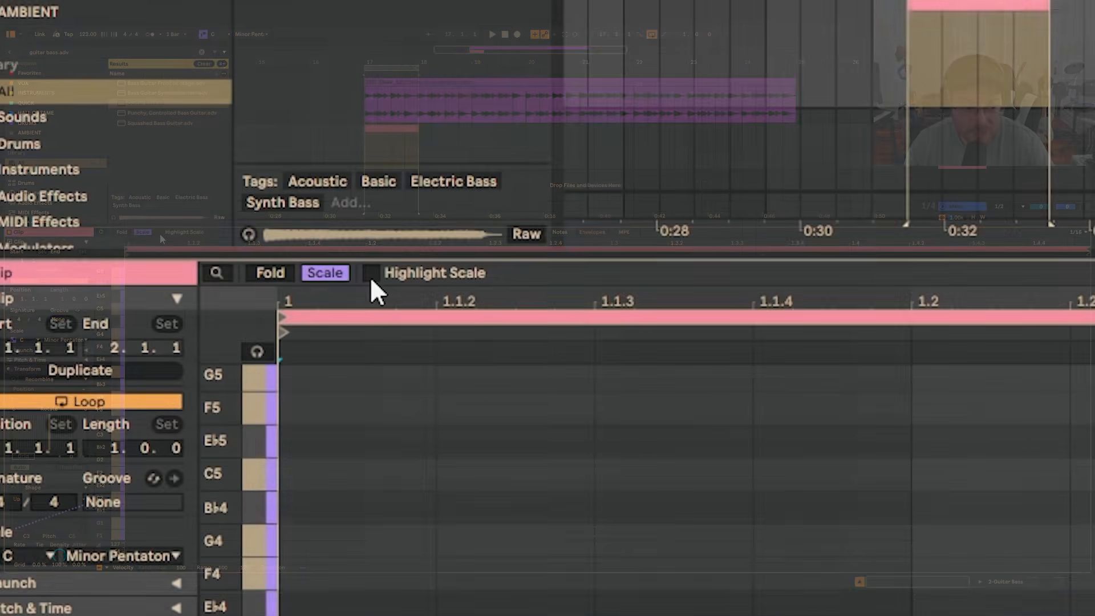
left_click(371, 274)
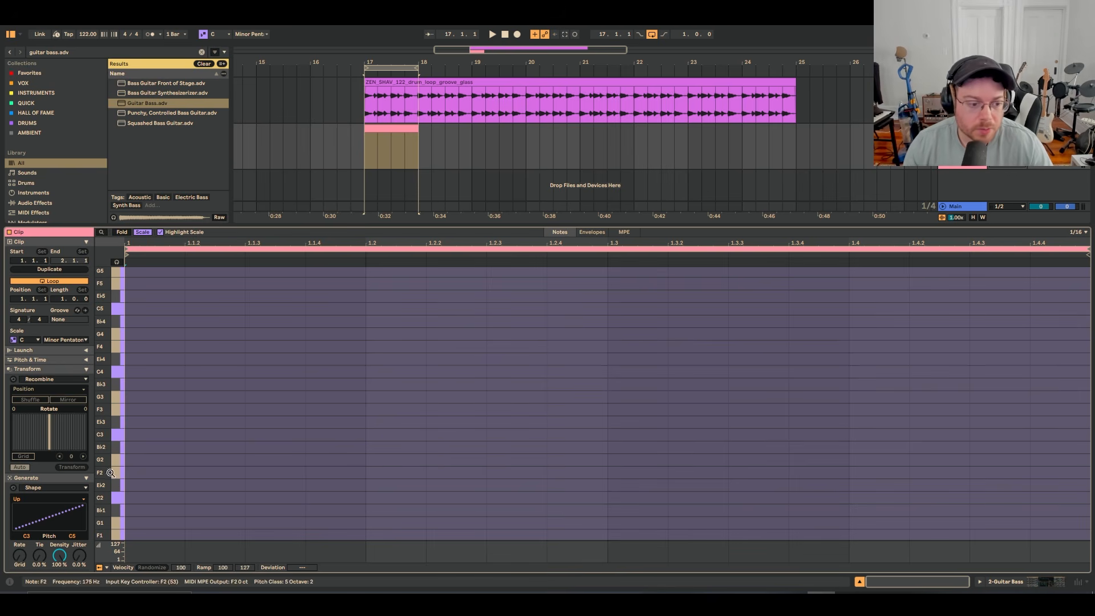
left_click(126, 491)
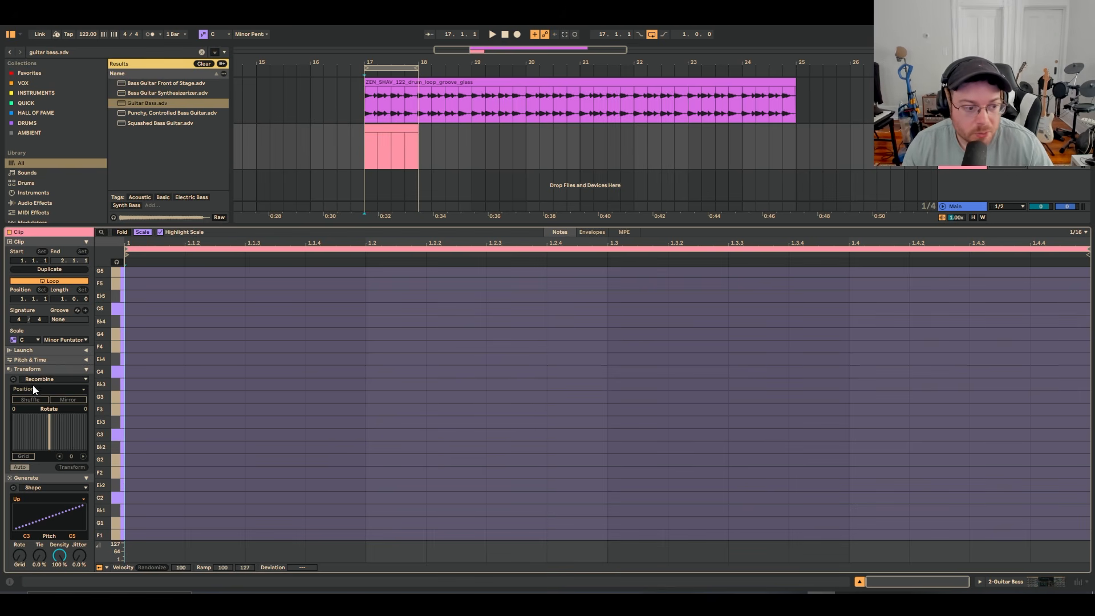
- Collapse the clip's Transform section and set the Shape generator to the Flat shape
left_click(86, 369)
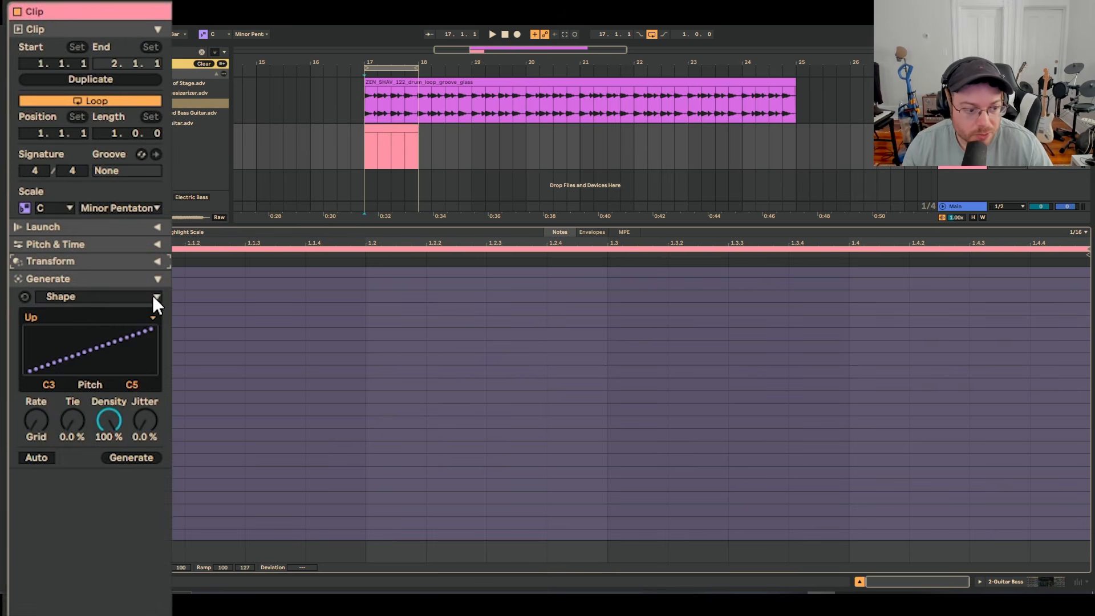
left_click(85, 379)
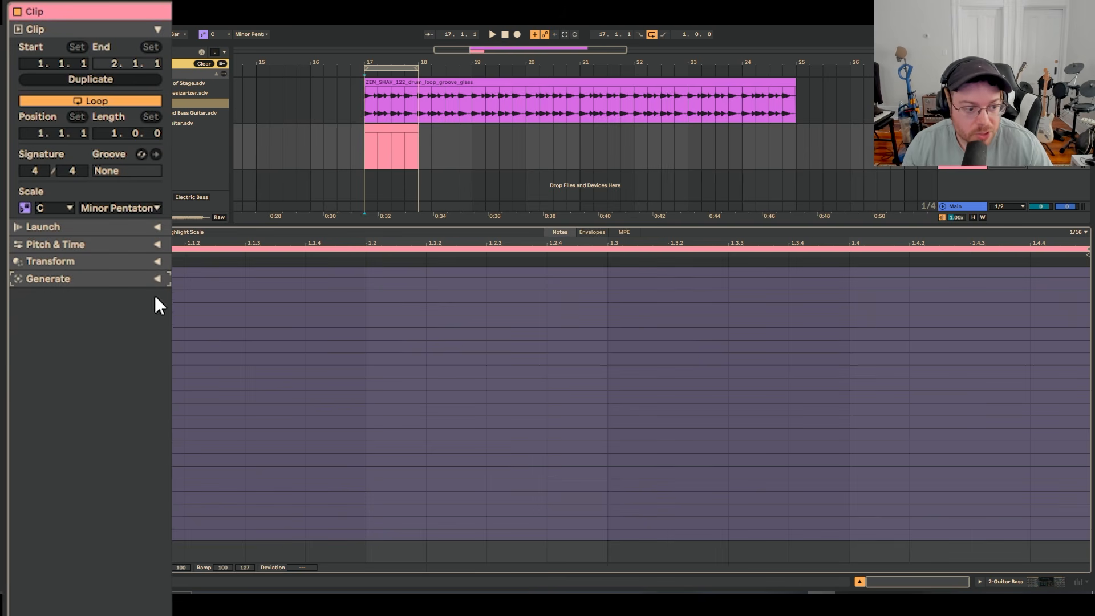
left_click(158, 279)
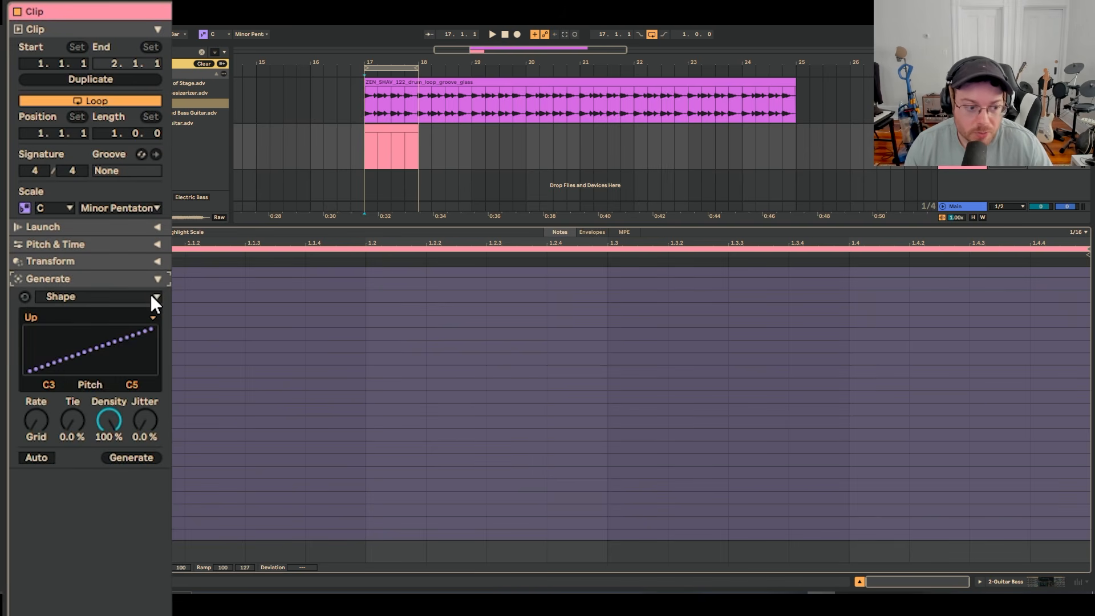
left_click(151, 296)
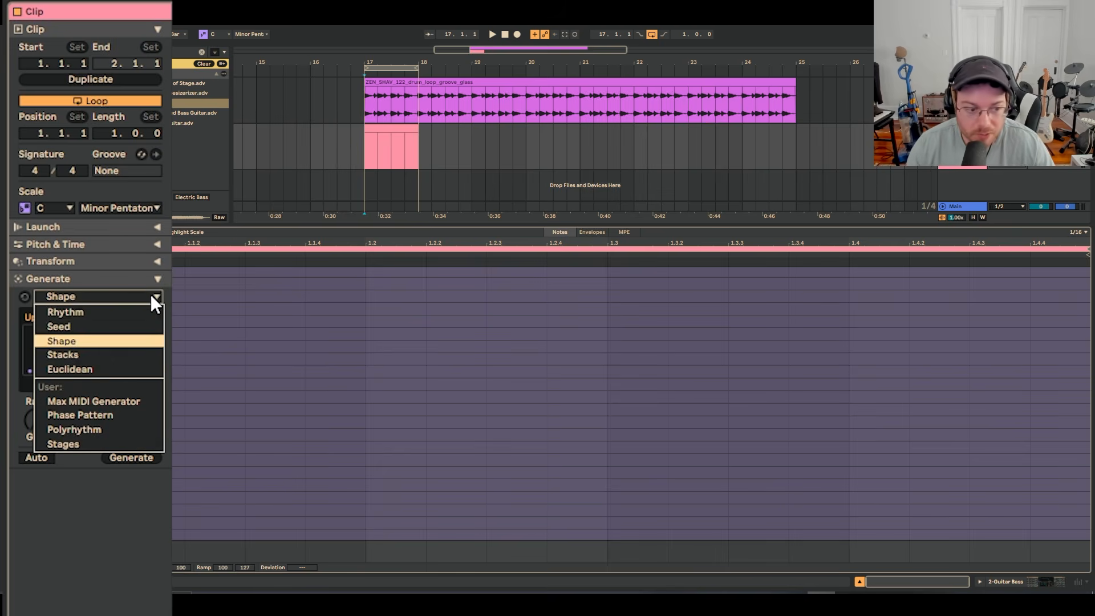
left_click(125, 341)
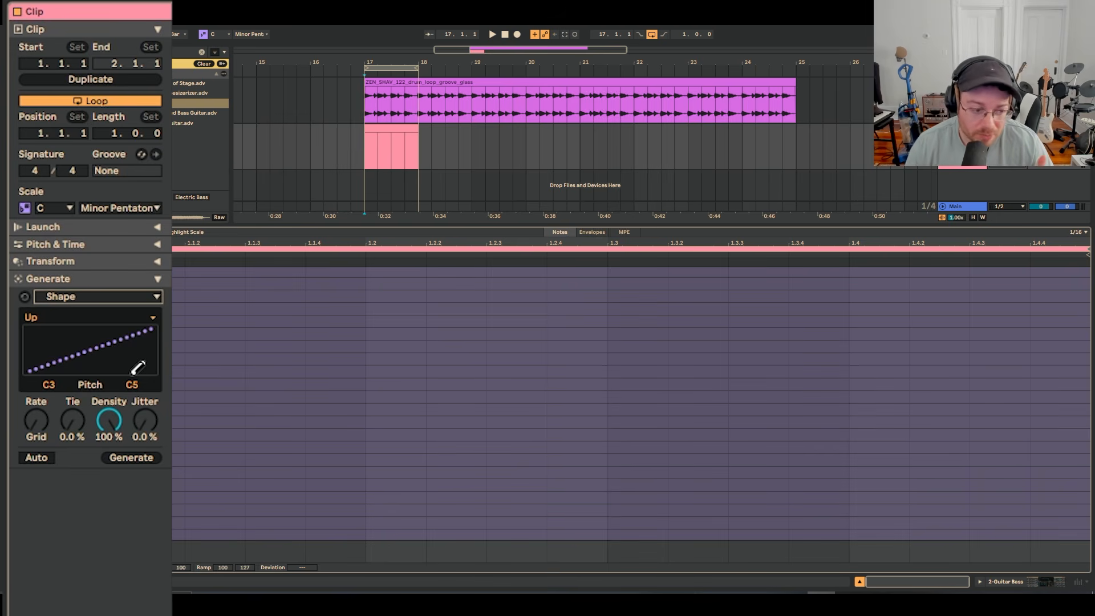
left_click(151, 317)
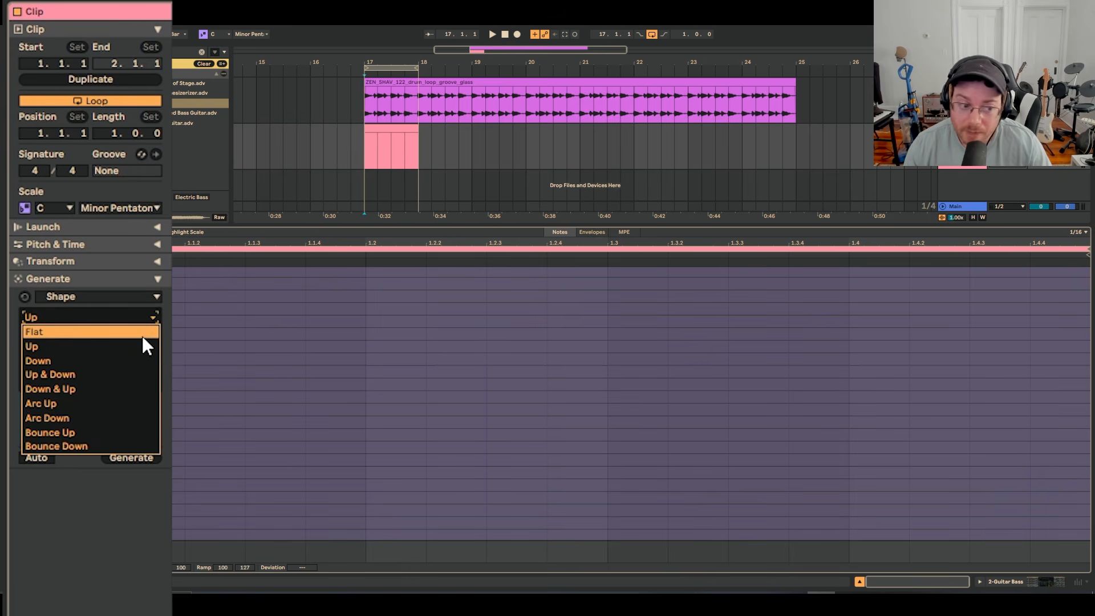
left_click(142, 335)
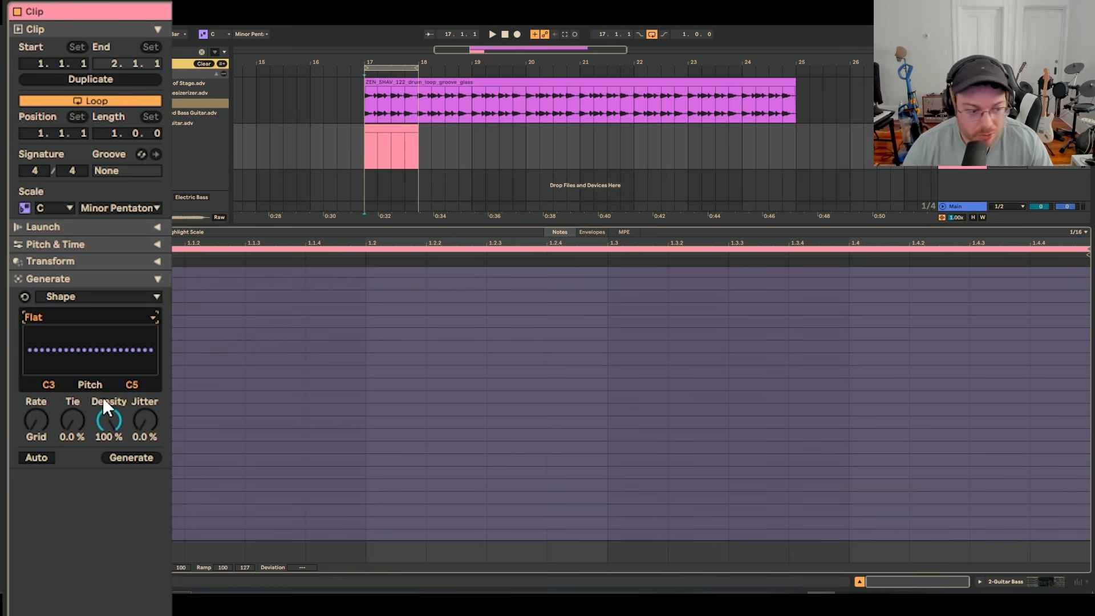
- Generate the notes with both the minimum and maximum pitch set to C0, and play the bass clip with the drums
left_click(49, 383)
type("C")
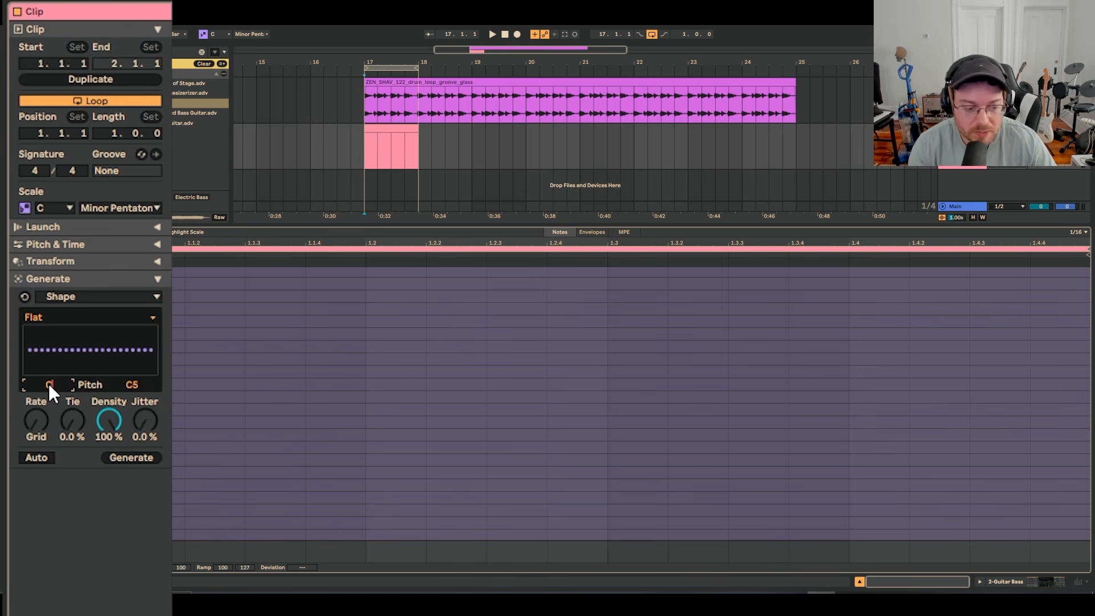
type("0")
left_click(130, 383)
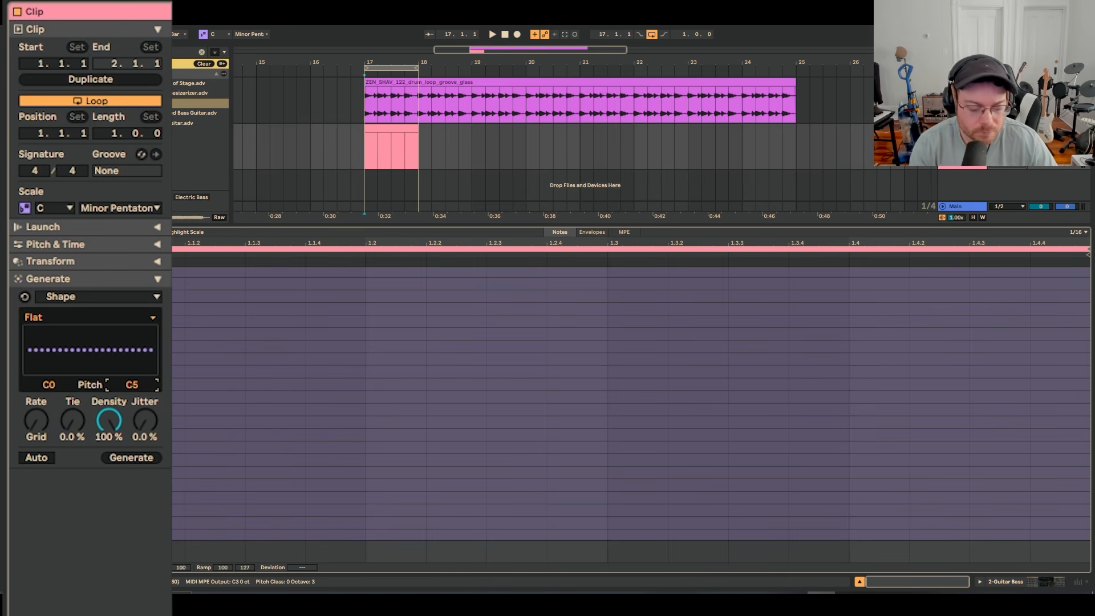
type("C0")
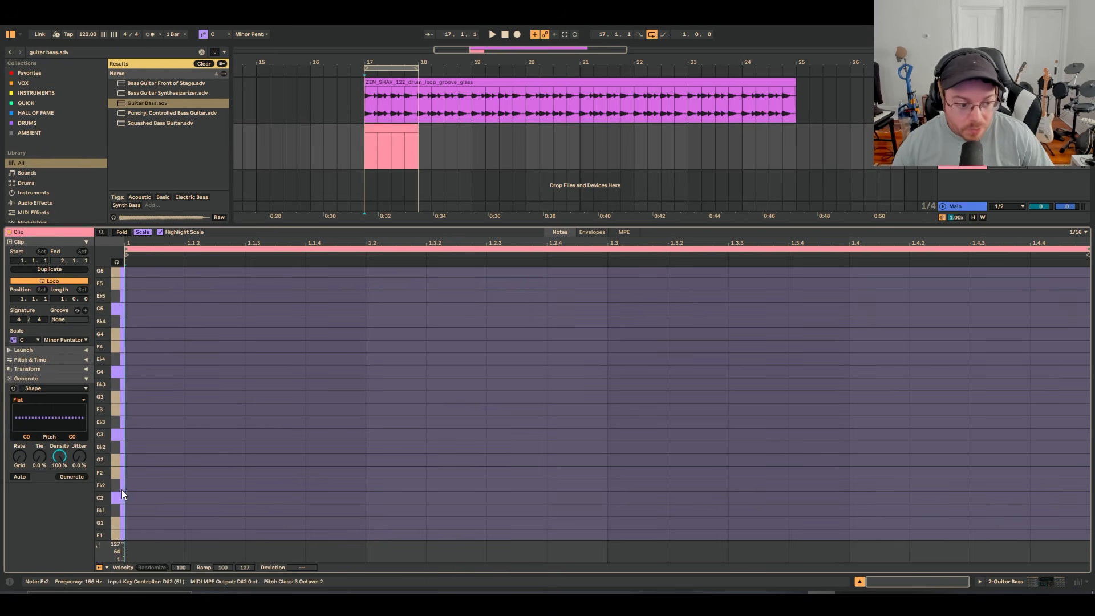
left_click(72, 477)
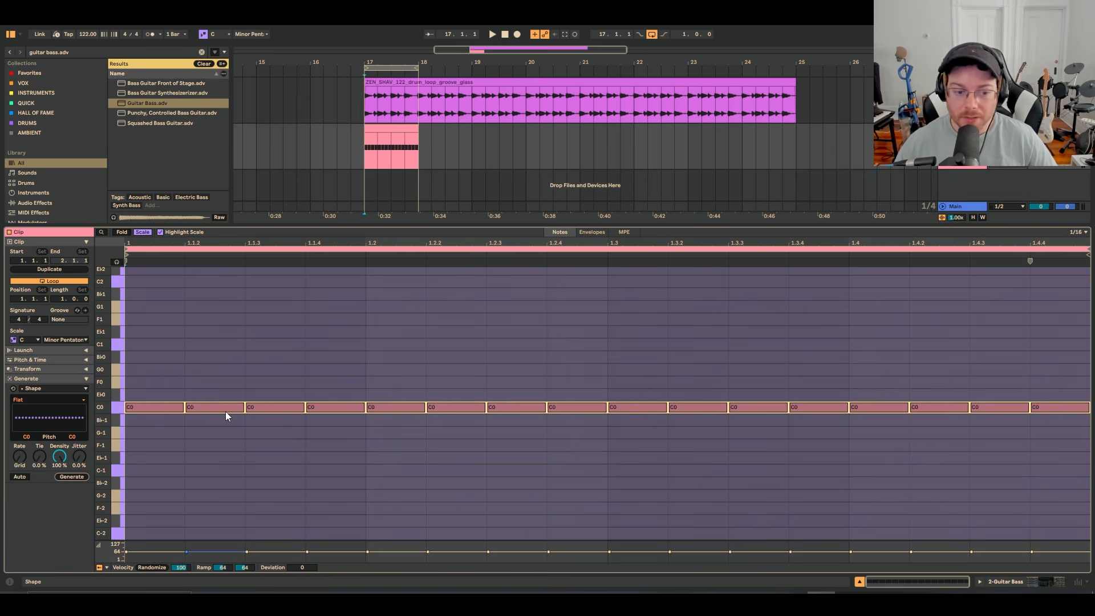
left_click(379, 135)
key("space")
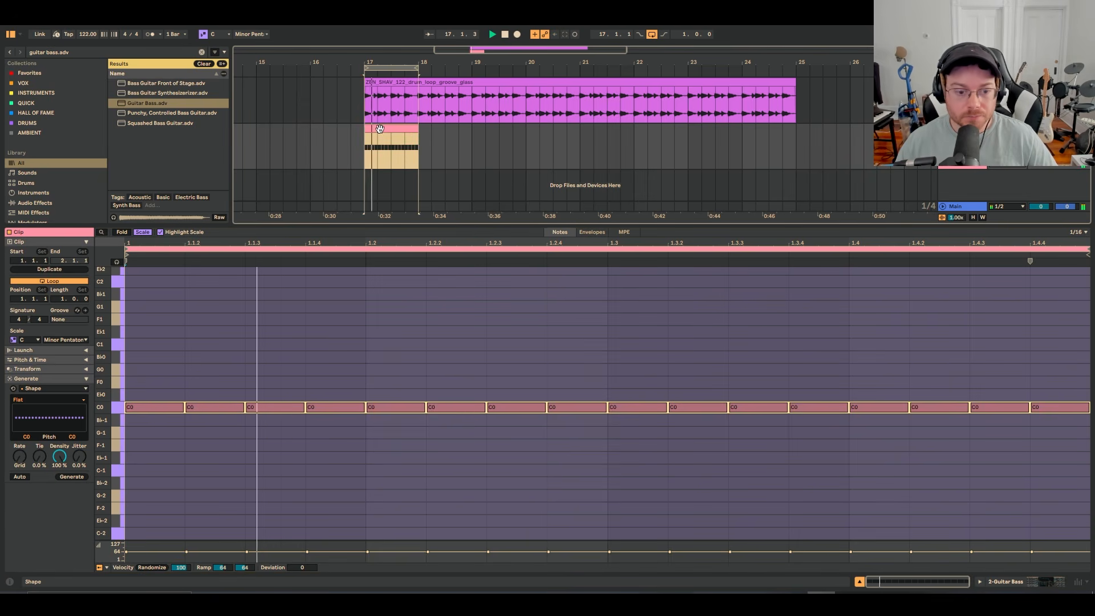
- Deactivate the C0 notes at 1.1.3, 1.2.2, 1.3.2, 1.4 and 1.4.3, and play the bass clip with the drums
left_click(371, 209)
key("space")
left_click(255, 406)
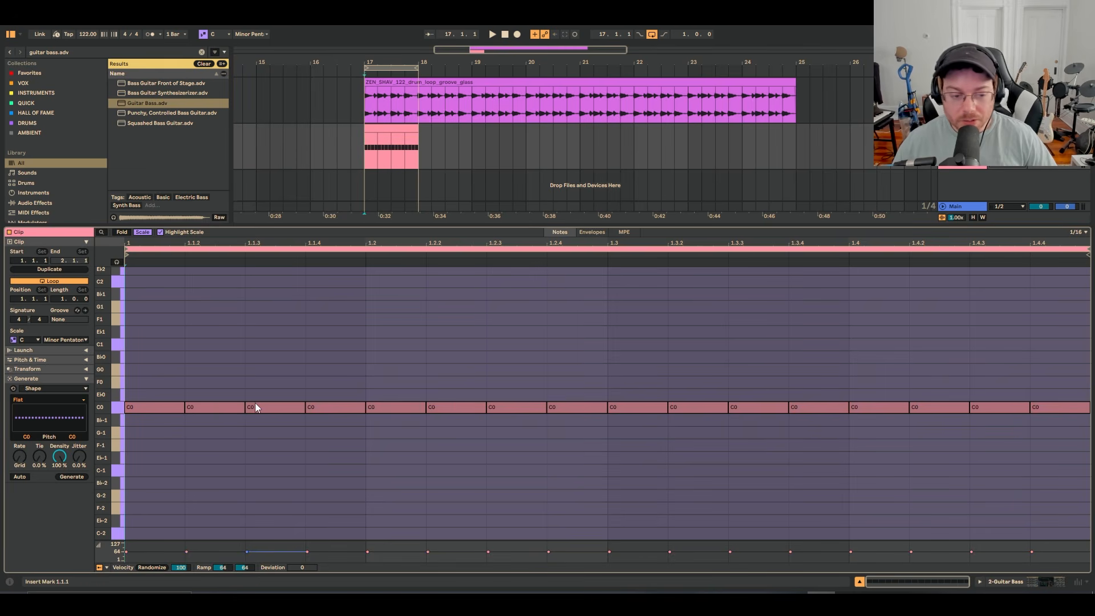
key("0")
left_click(439, 406)
key("0")
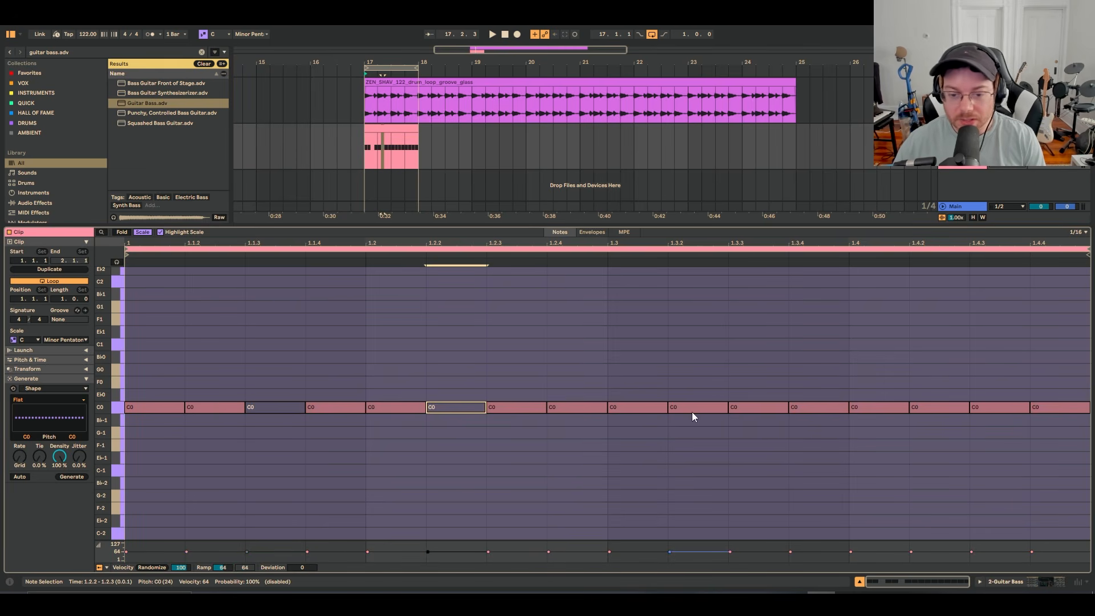
left_click(692, 407)
key("0")
left_click(878, 408)
key("0")
left_click(1011, 407)
key("0")
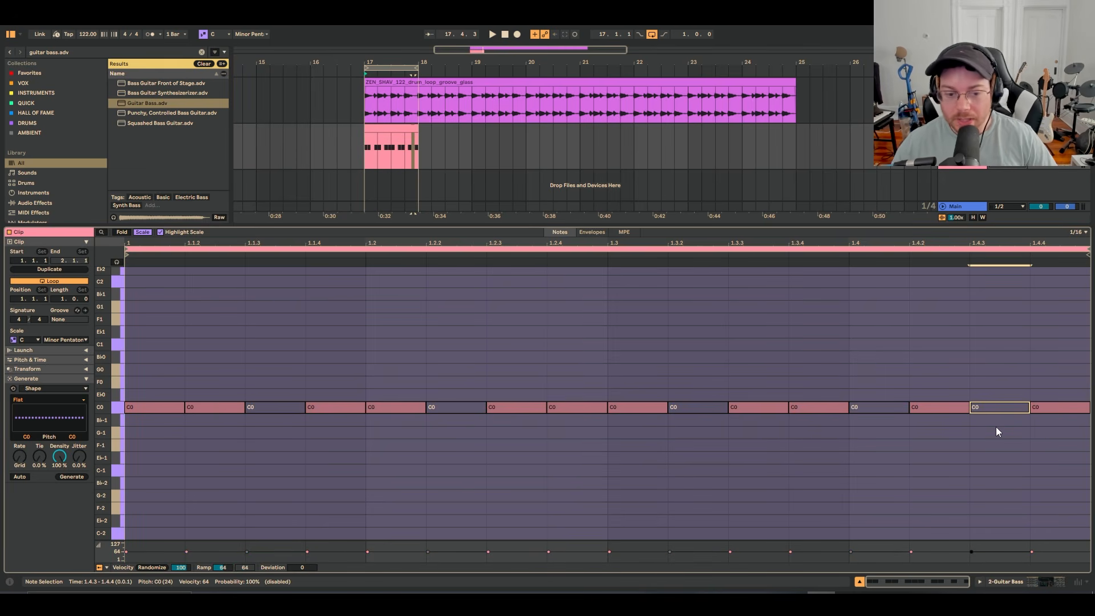
key("space")
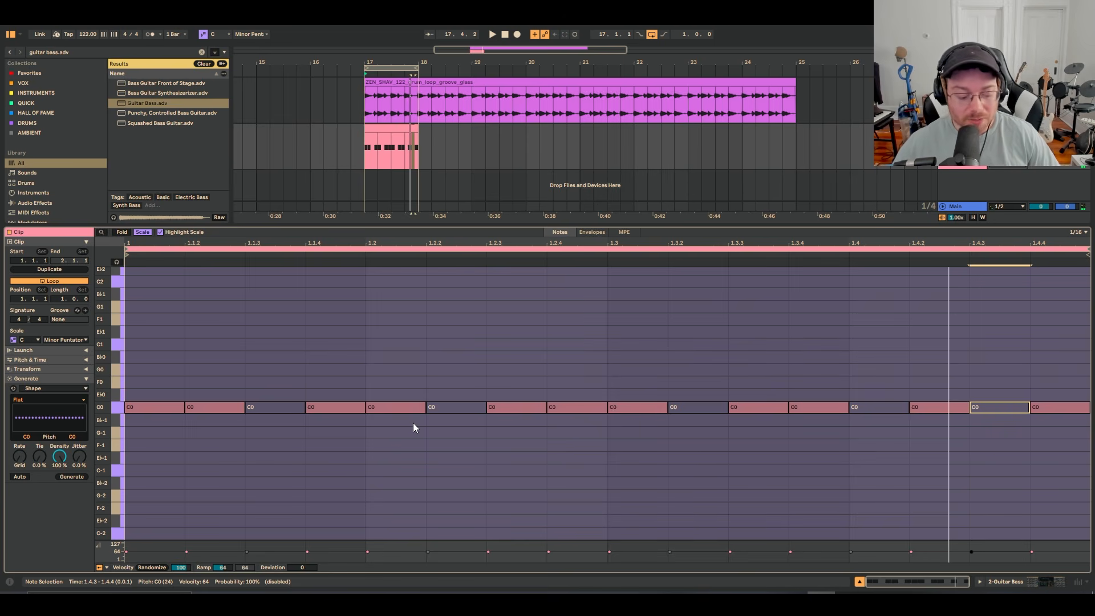
- Undo the five note deactivations in the bass clip
key("super+z")
key("super+z")
key("super+z")
key("super+z")
key("super+z")
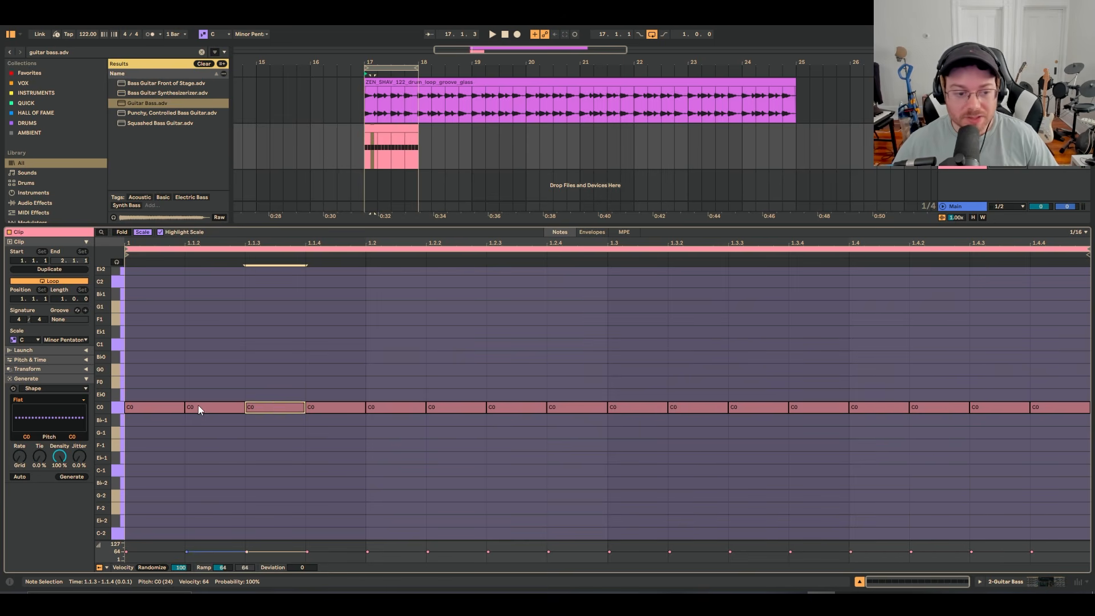
- Set the clip grid to 1/8, regenerate the flat C0 notes, and play them briefly with the drums
left_click(193, 474)
key("super+a")
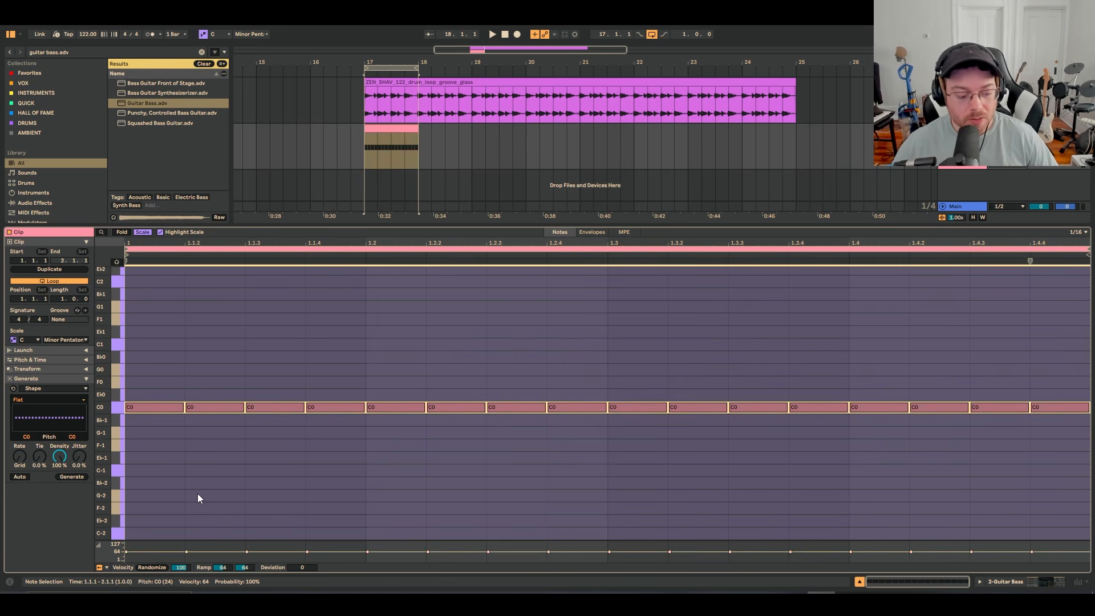
key("super+2")
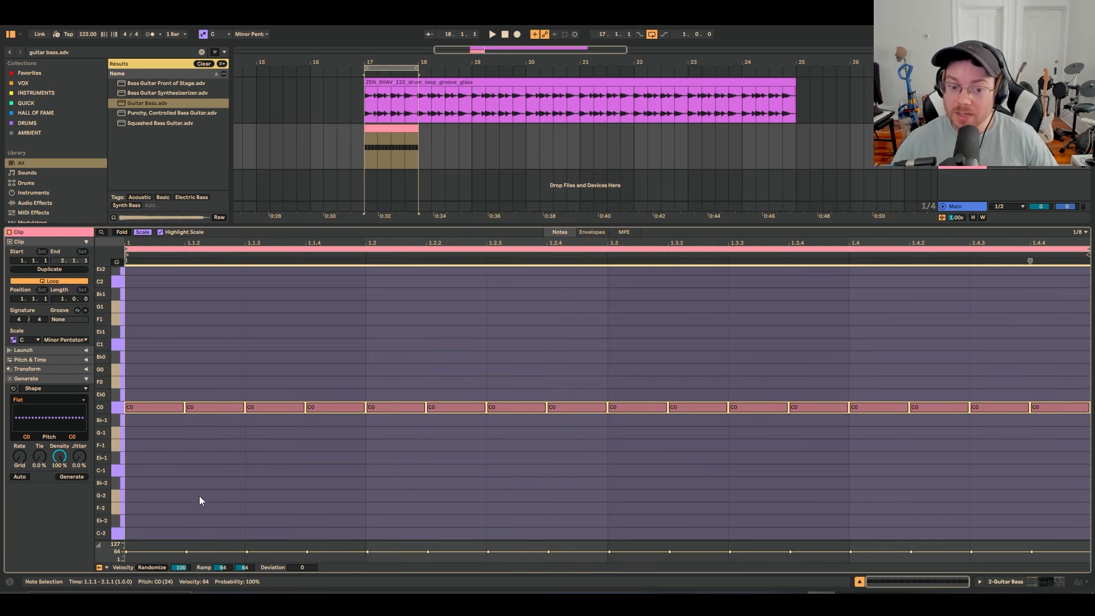
key("super+1")
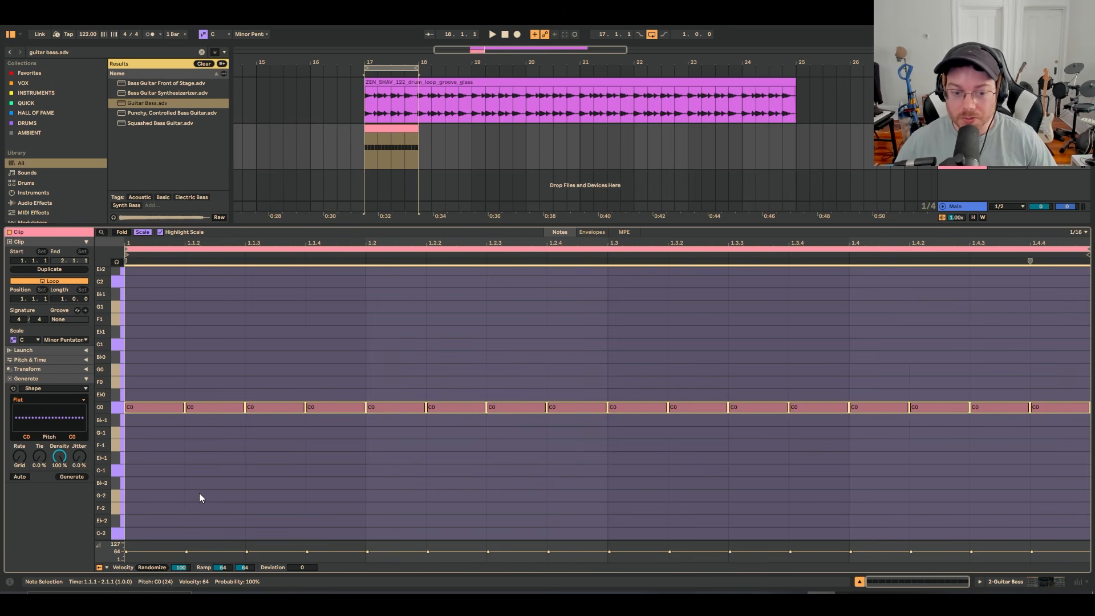
key("super+2")
key("super+2")
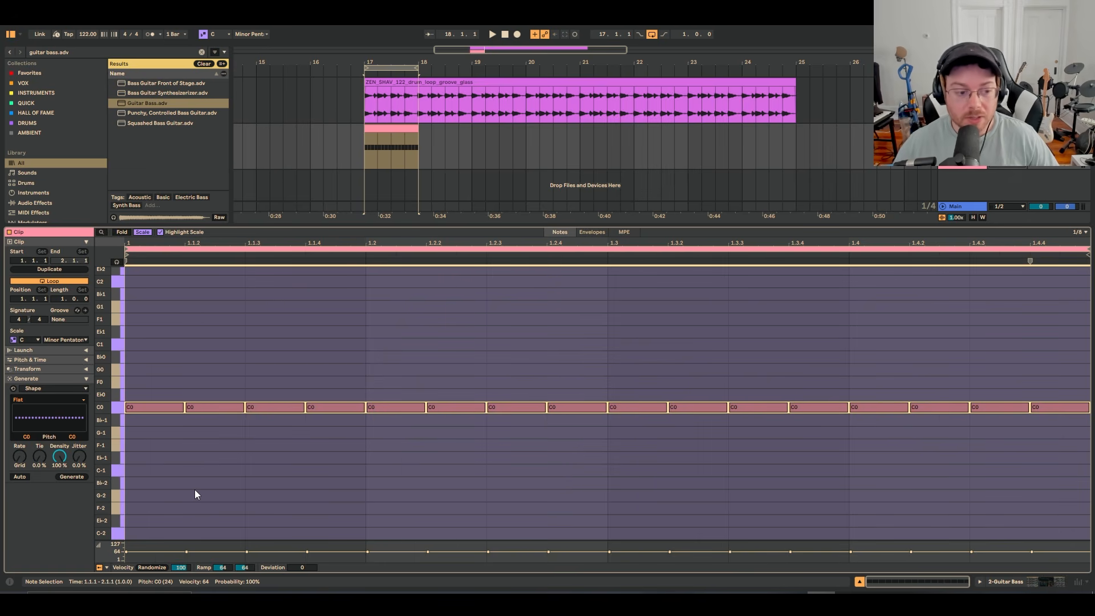
left_click(76, 477)
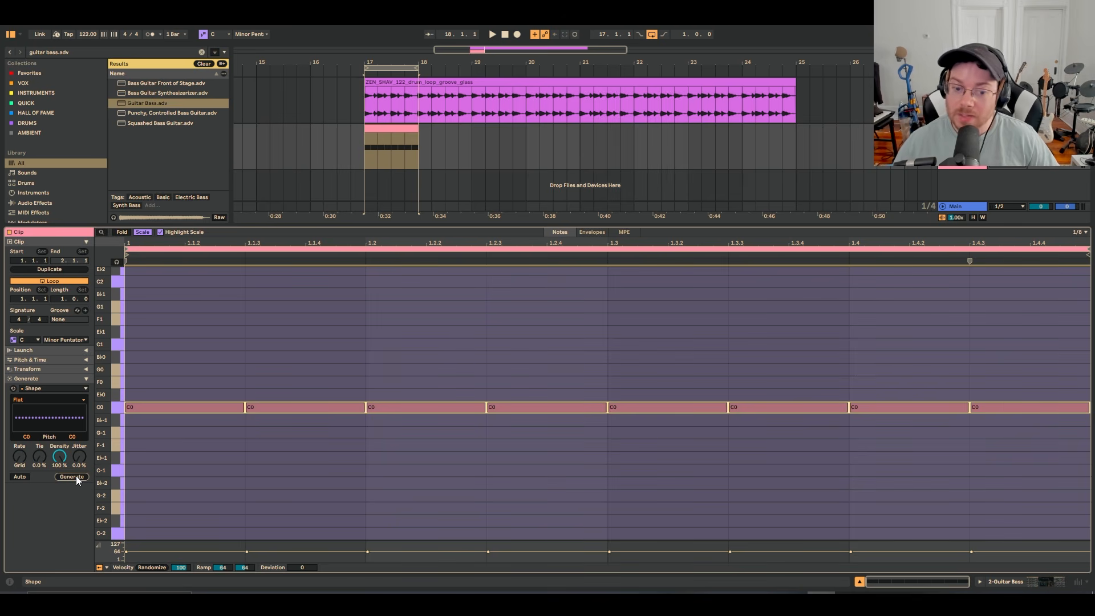
key("space")
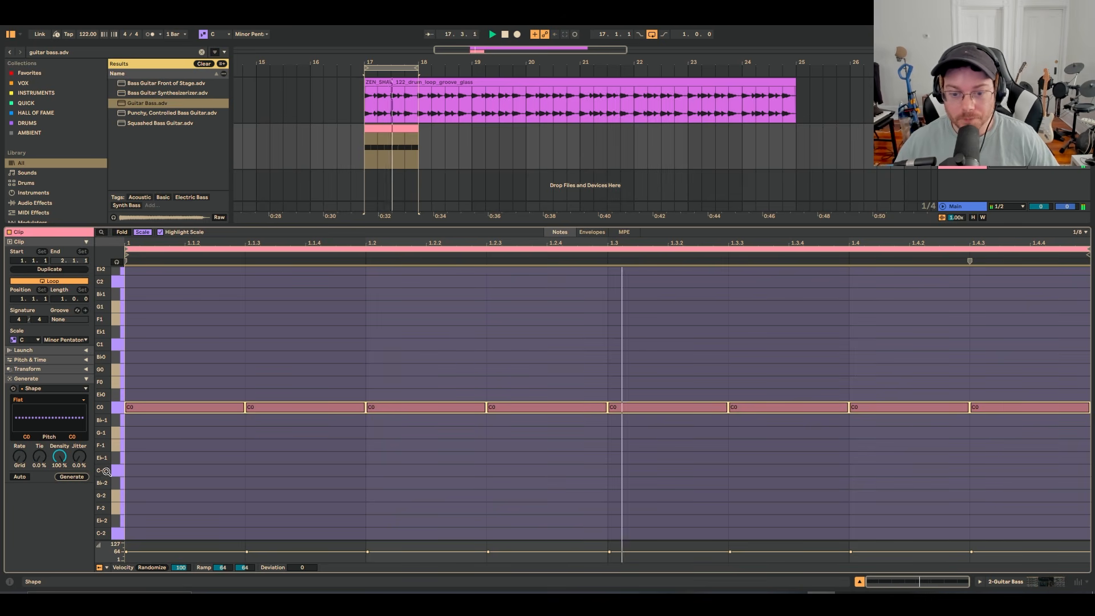
key("space")
- Try playing the clip with the eighth notes at 1.2 and 1.4 deactivated, and undo both deactivations
left_click(457, 408)
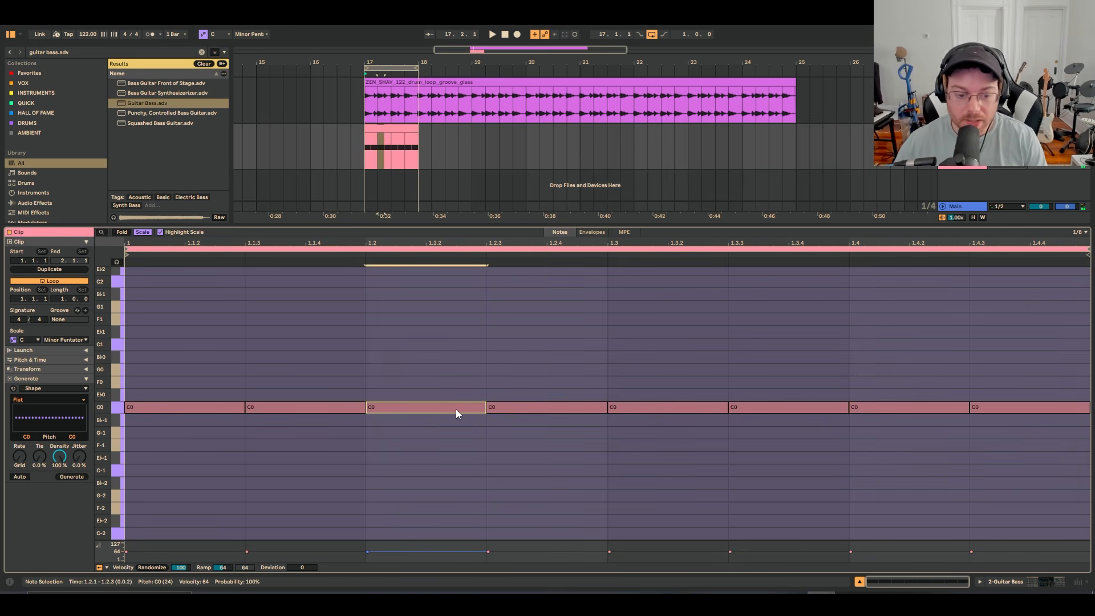
left_click(909, 408)
key("space")
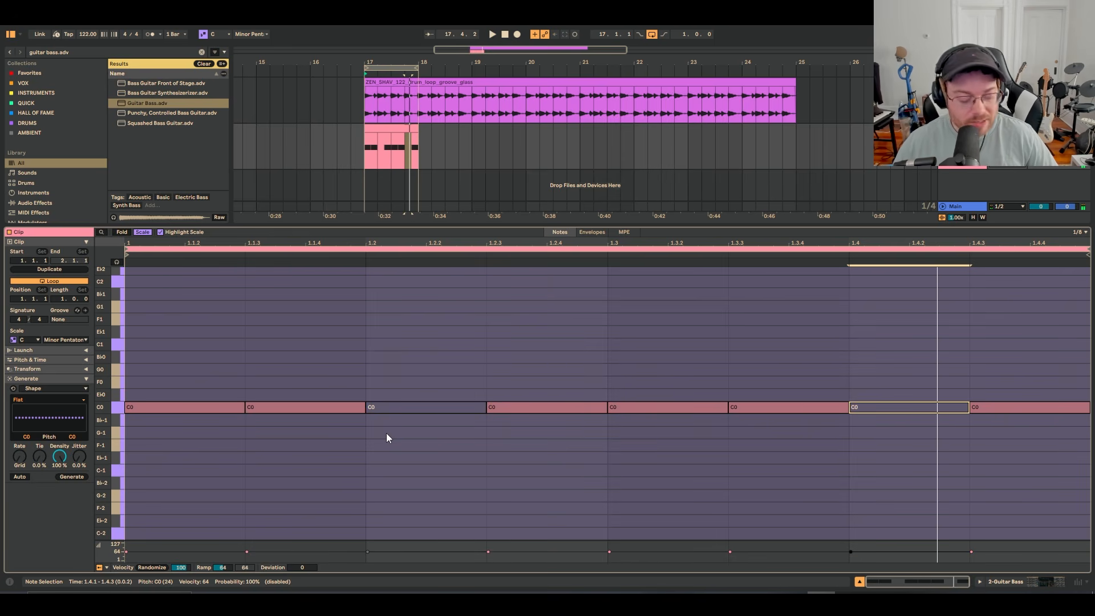
key("ctrl+z")
key("ctrl+z")
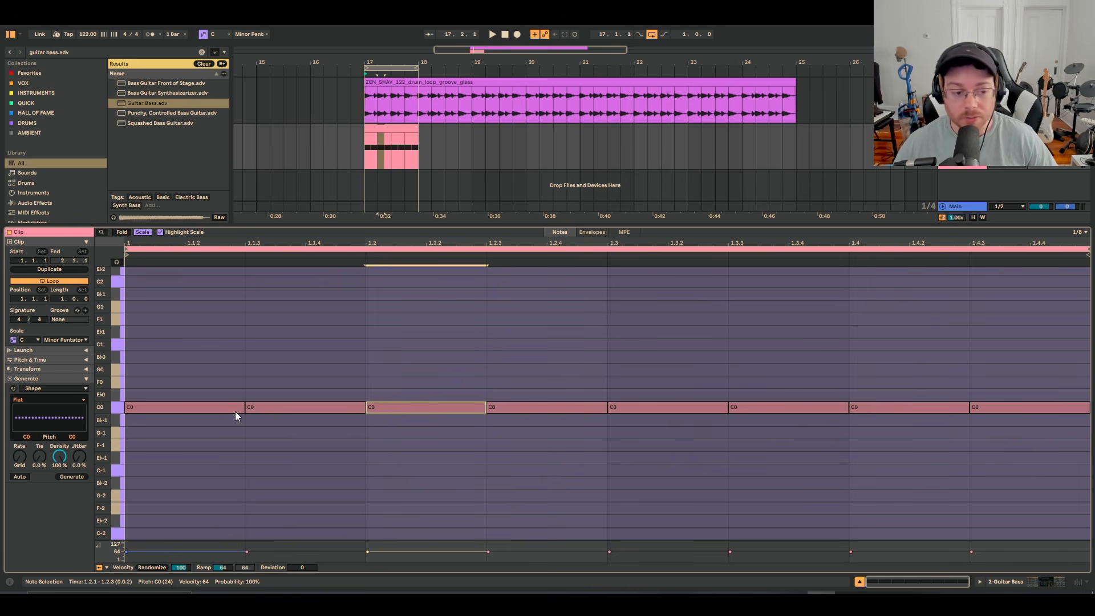
- Select all the C0 eighth notes in the bass clip and deactivate them
left_click(229, 412)
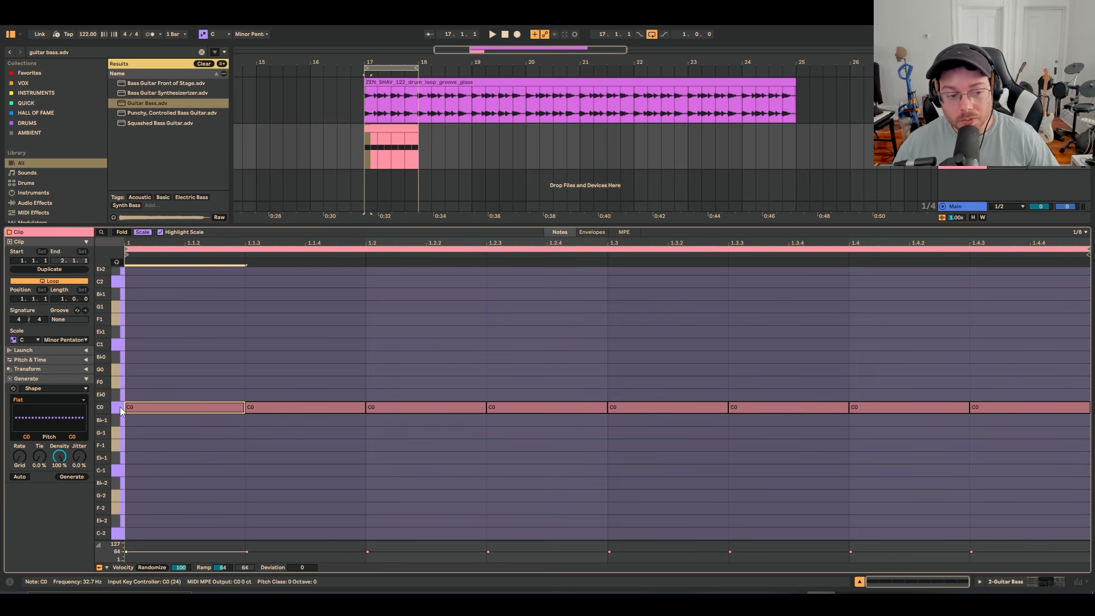
left_click(120, 406)
left_click(260, 396)
left_click(256, 407)
left_click(228, 410)
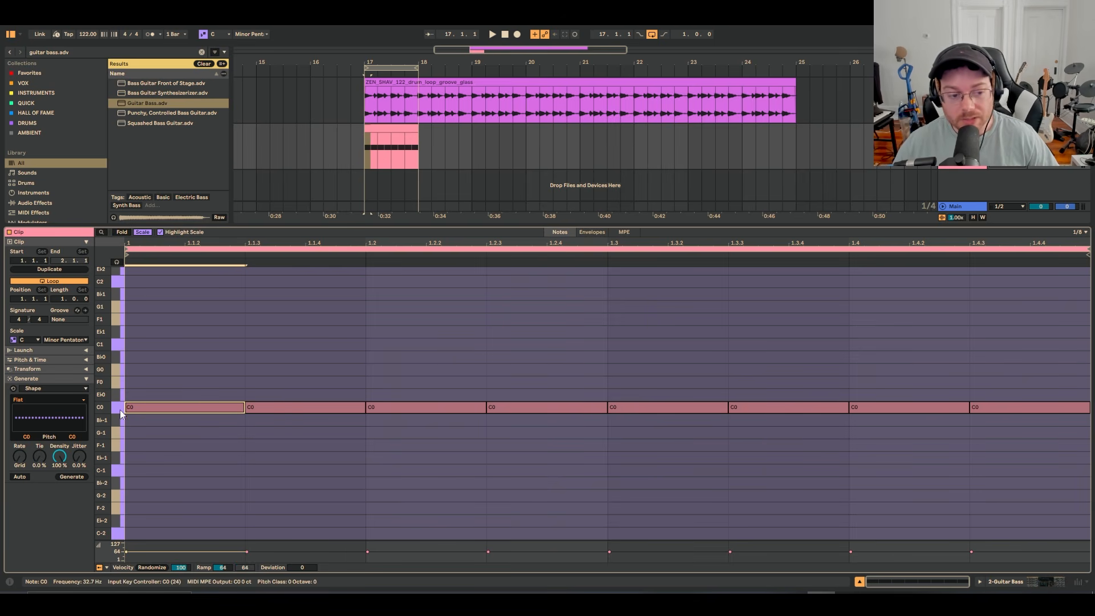
left_click(118, 409)
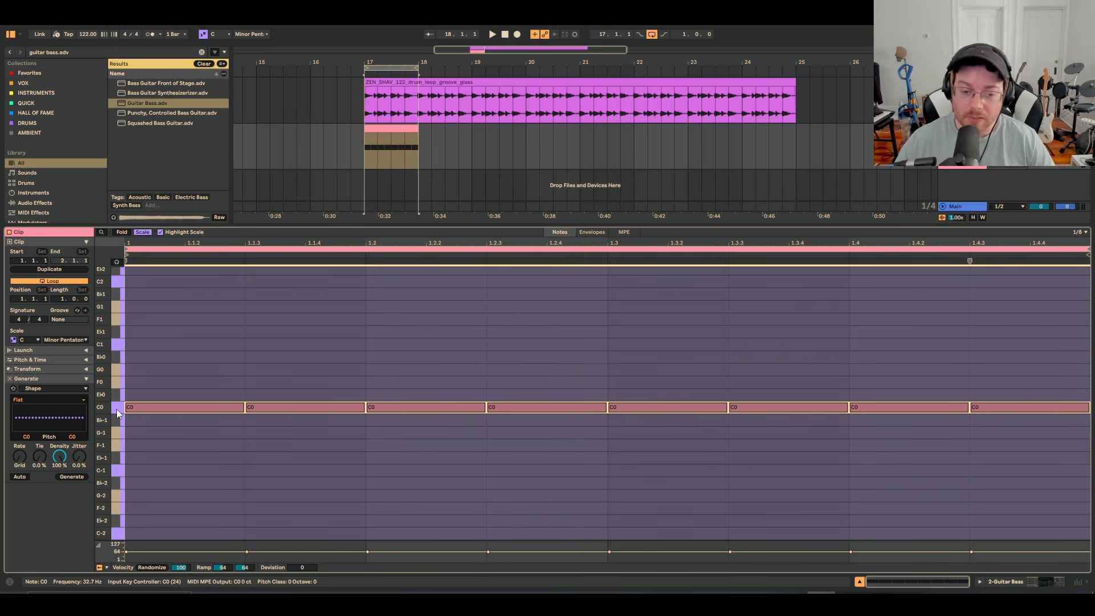
key("0")
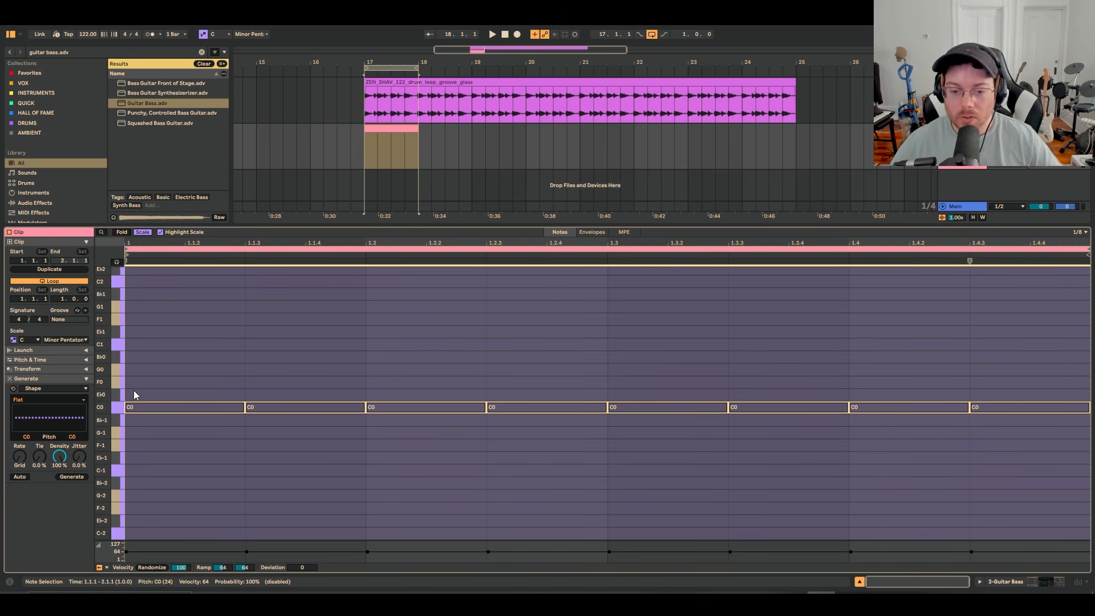
left_click(133, 390)
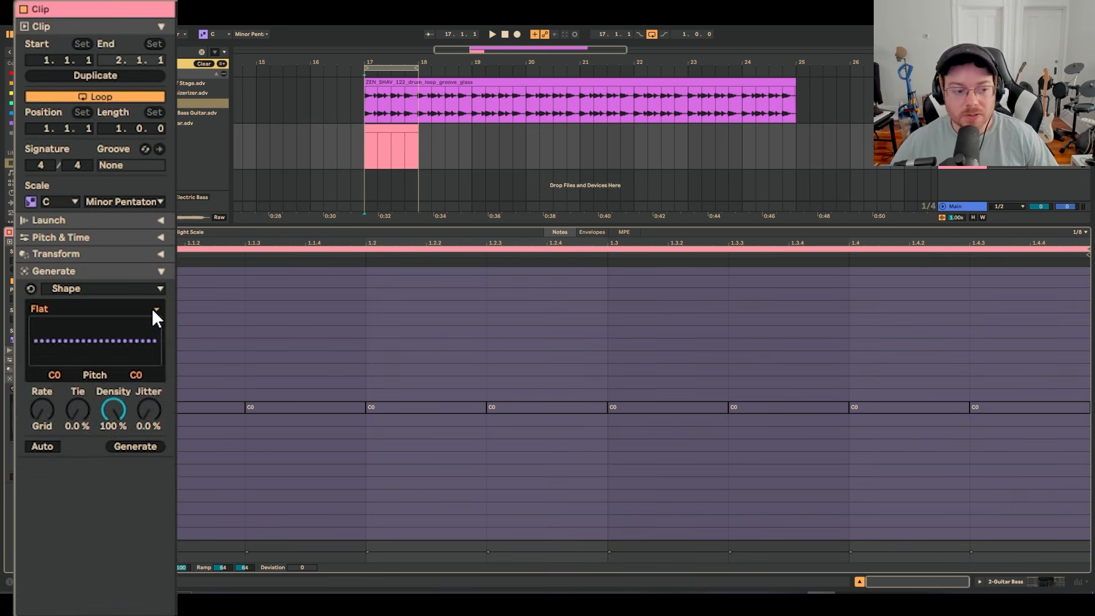
- Generate notes with the Bounce Up shape between C0 and G0, and play the clip with the drums
left_click(84, 404)
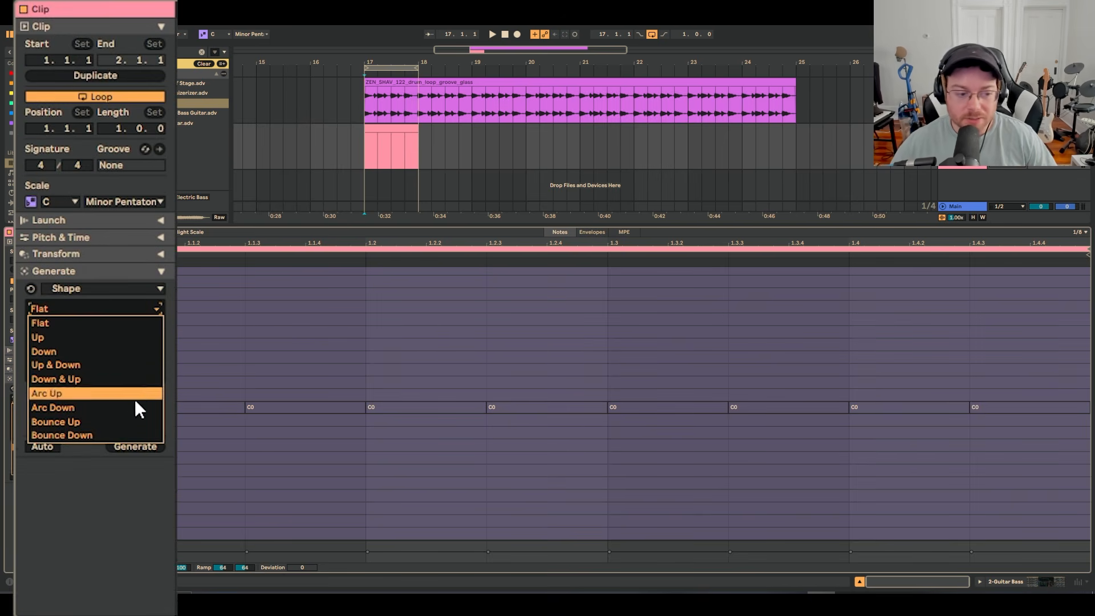
left_click(124, 421)
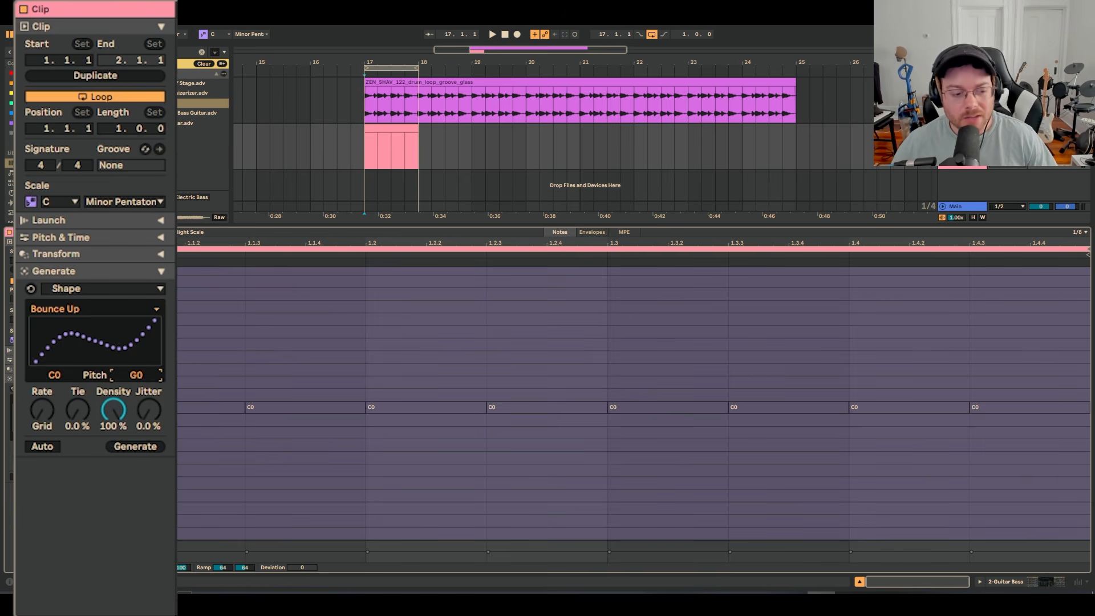
left_click(169, 445)
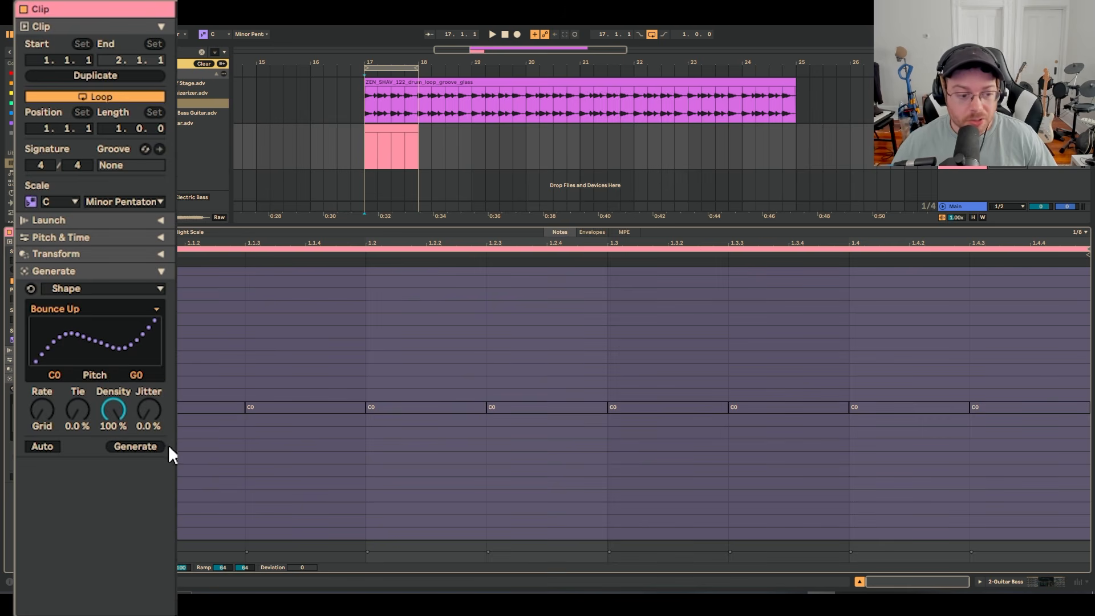
left_click(152, 445)
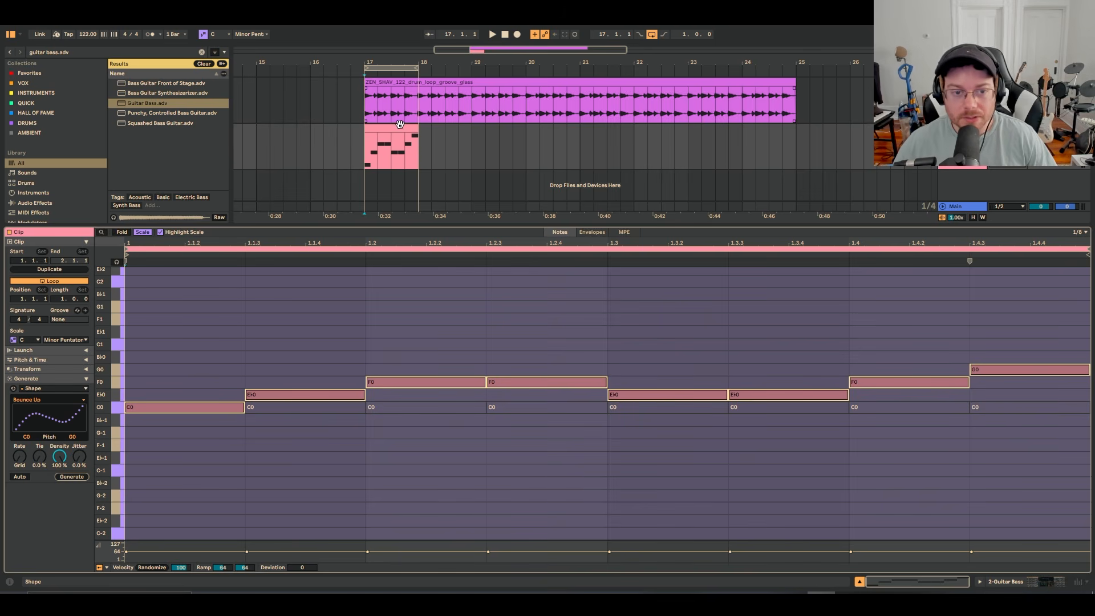
key("space")
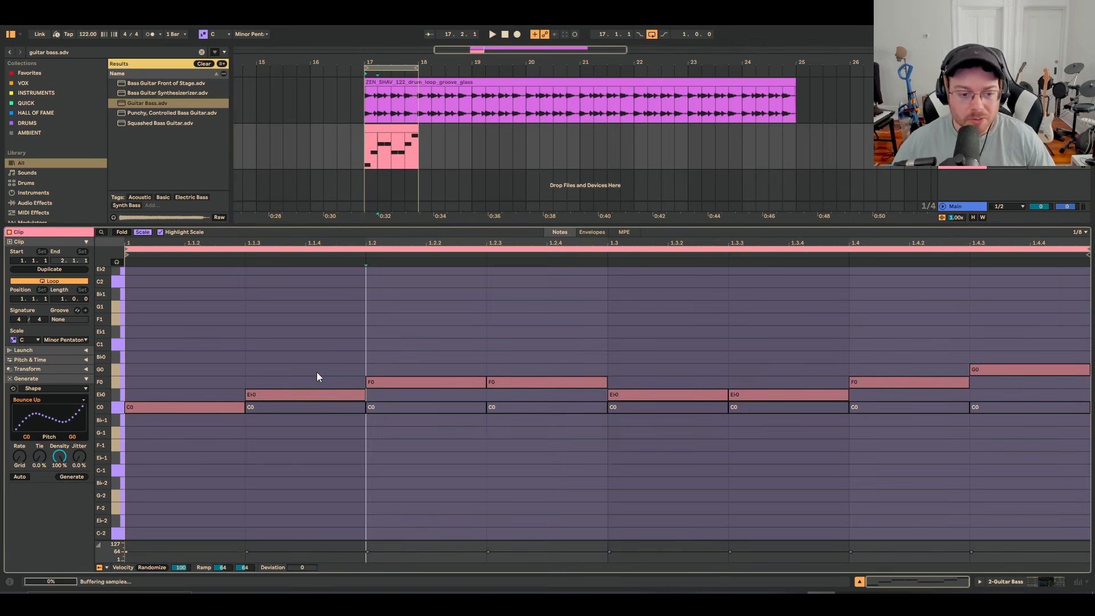
- Deactivate the E♭0 note at 1.1.3 and the F0 note at 1.2.3
left_click(321, 395)
key("0")
left_click(539, 381)
key("0")
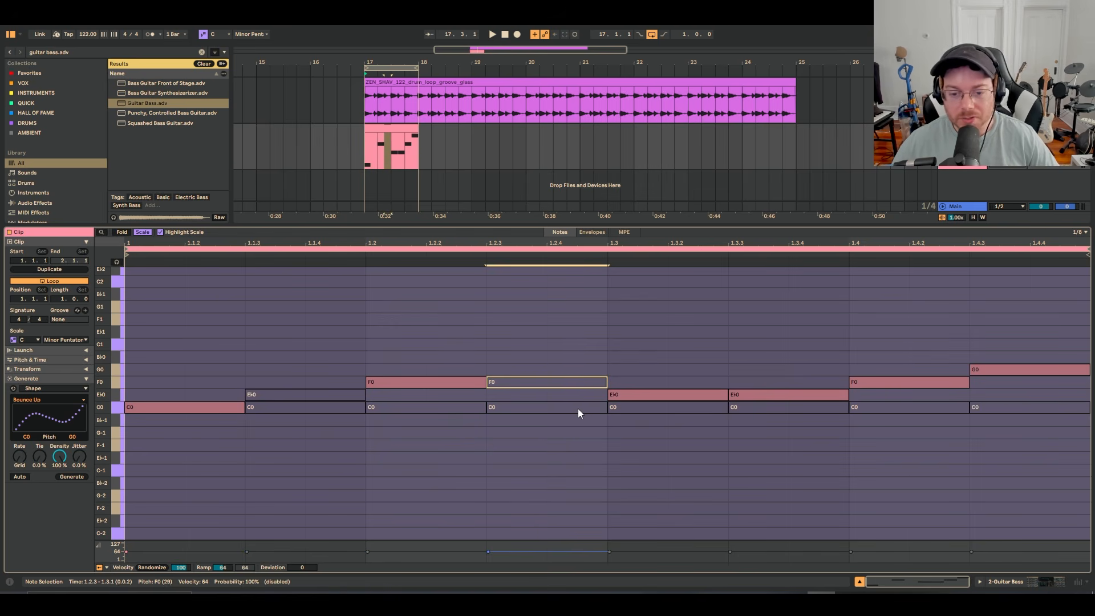
- Set the clip grid to 1/16, regenerate the Bounce Up pattern, and play it with the drums
key("ctrl+1")
left_click(560, 412)
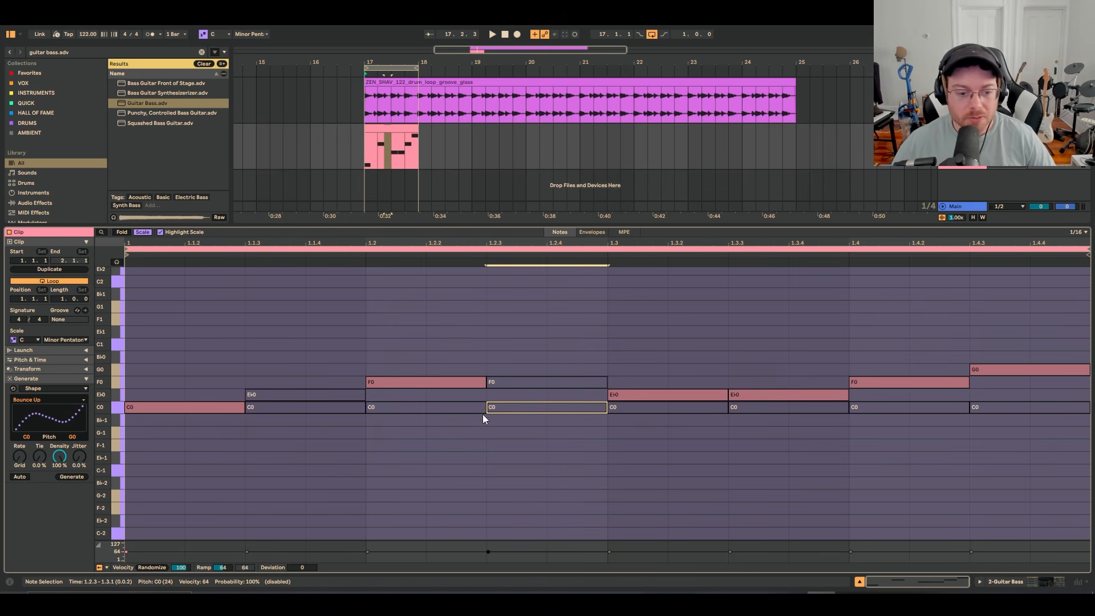
left_click(127, 392)
left_click(71, 476)
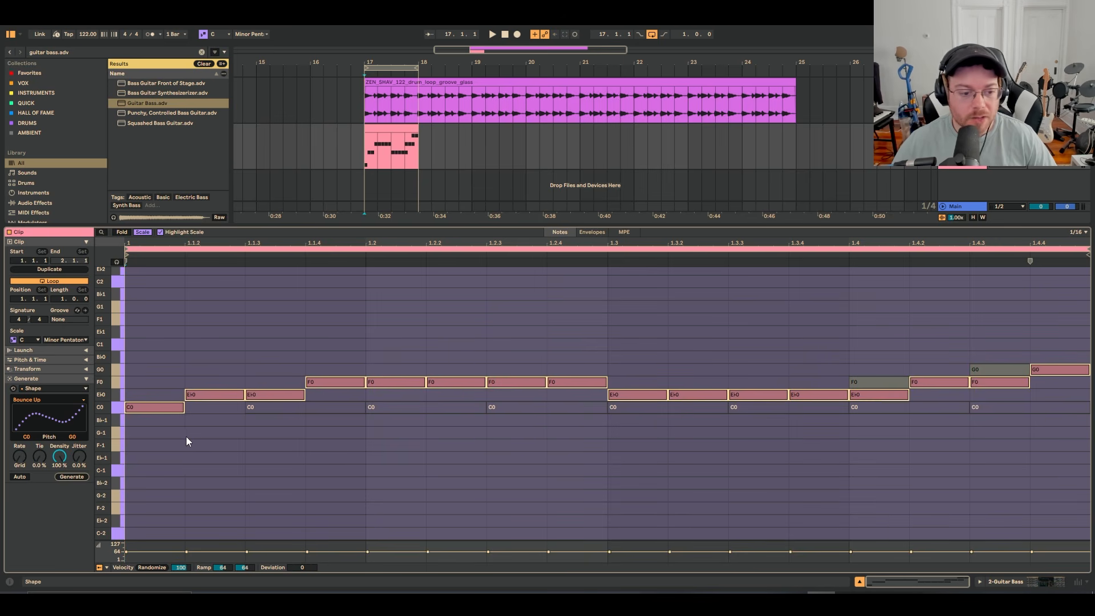
key("space")
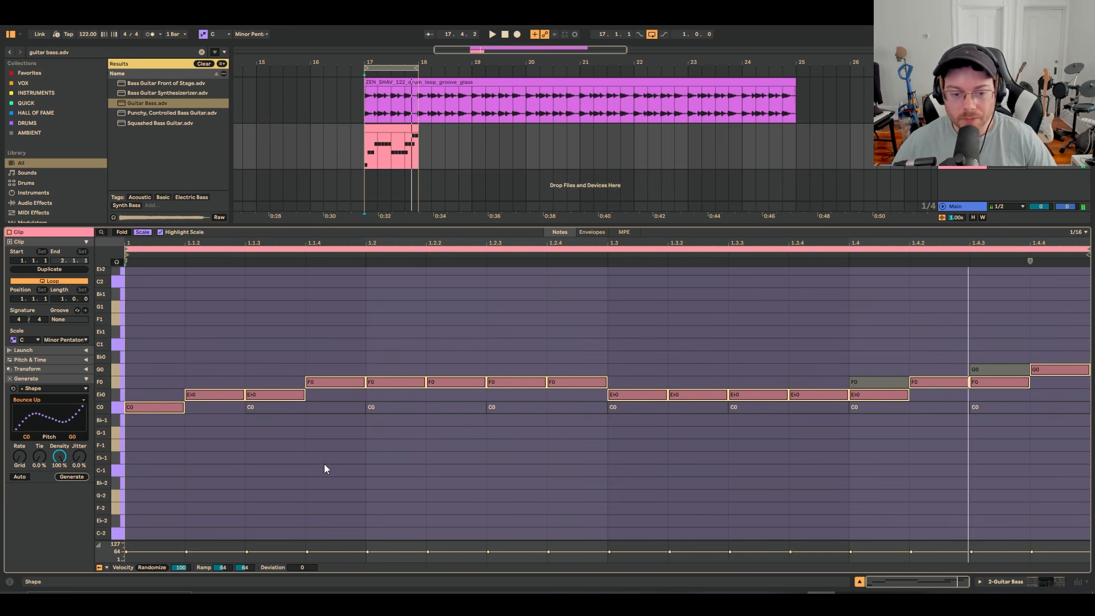
left_click(325, 463)
- Deactivate the F0 note at 1.1.4 and the E♭0 note at 1.3
left_click(439, 384)
key("space")
key("plus")
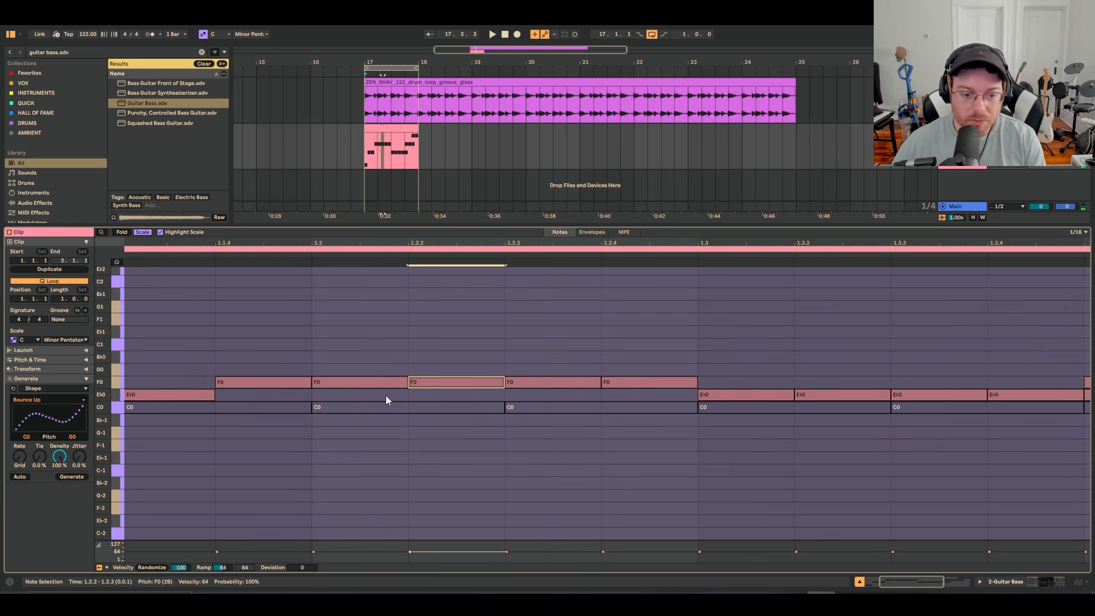
key("minus")
left_click(318, 386)
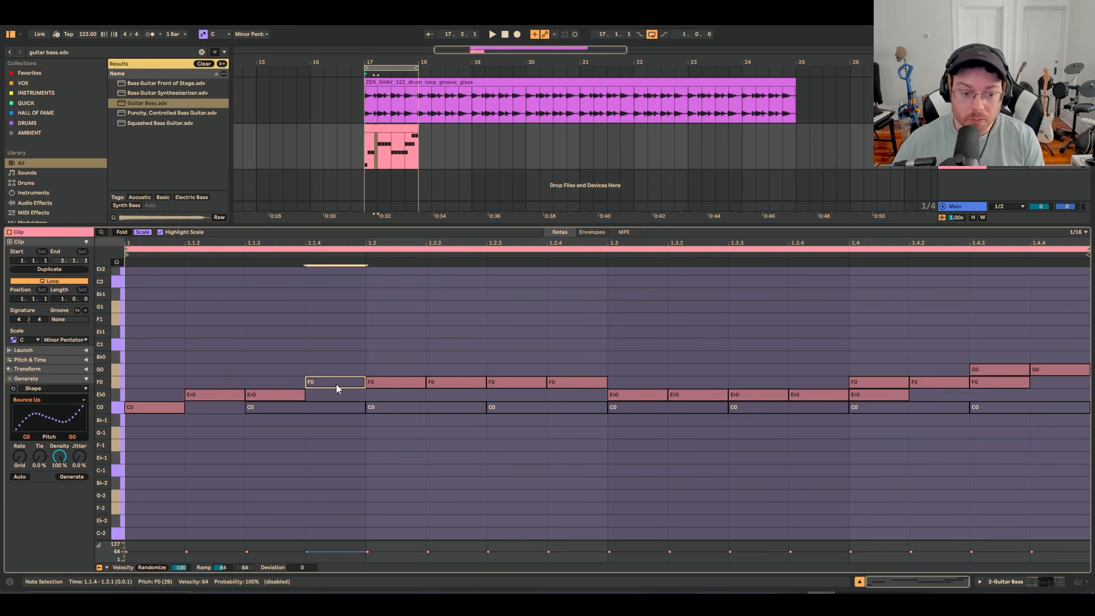
left_click(626, 402)
left_click(632, 397)
key("0")
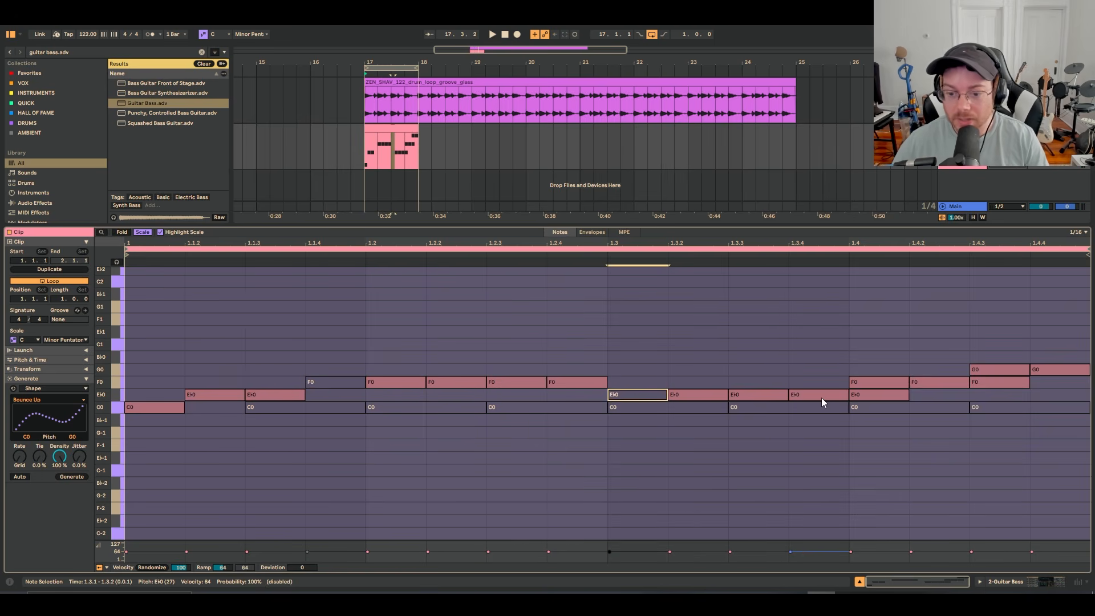
- Deactivate the F0 notes at 1.4 and 1.4.3 and the E♭0 note at 1.1.3 while playing the clip with the drums
key("space")
left_click(883, 384)
key("0")
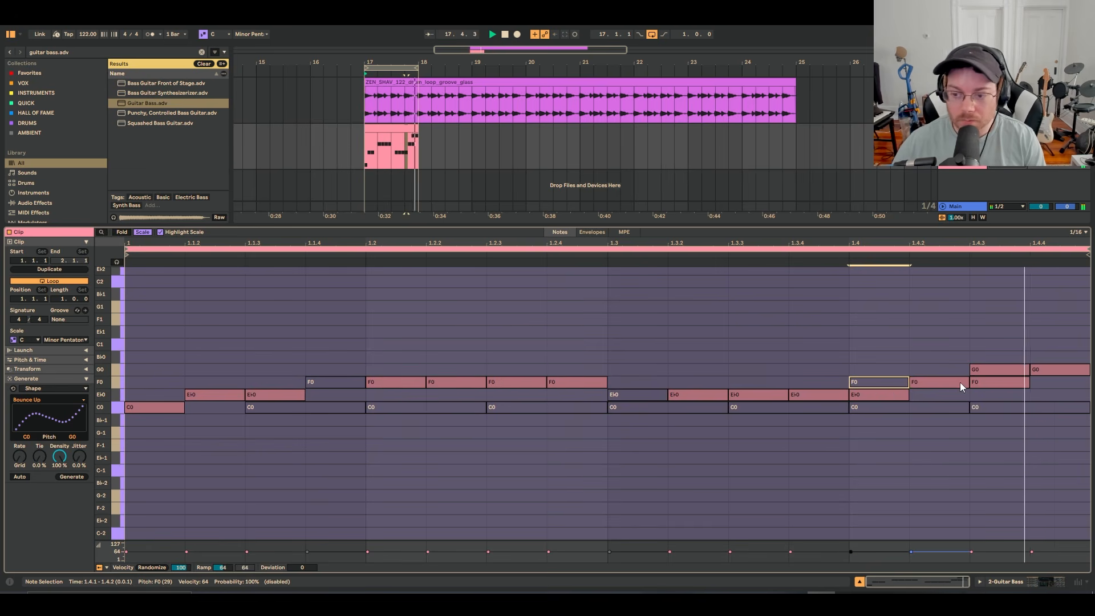
left_click(1009, 382)
key("0")
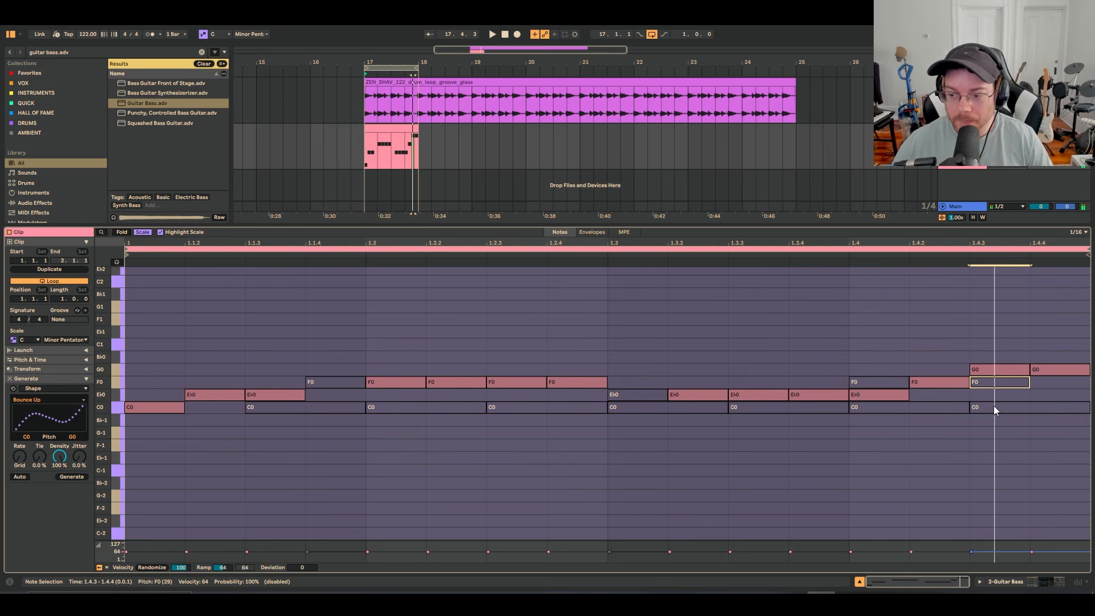
left_click(295, 395)
key("0")
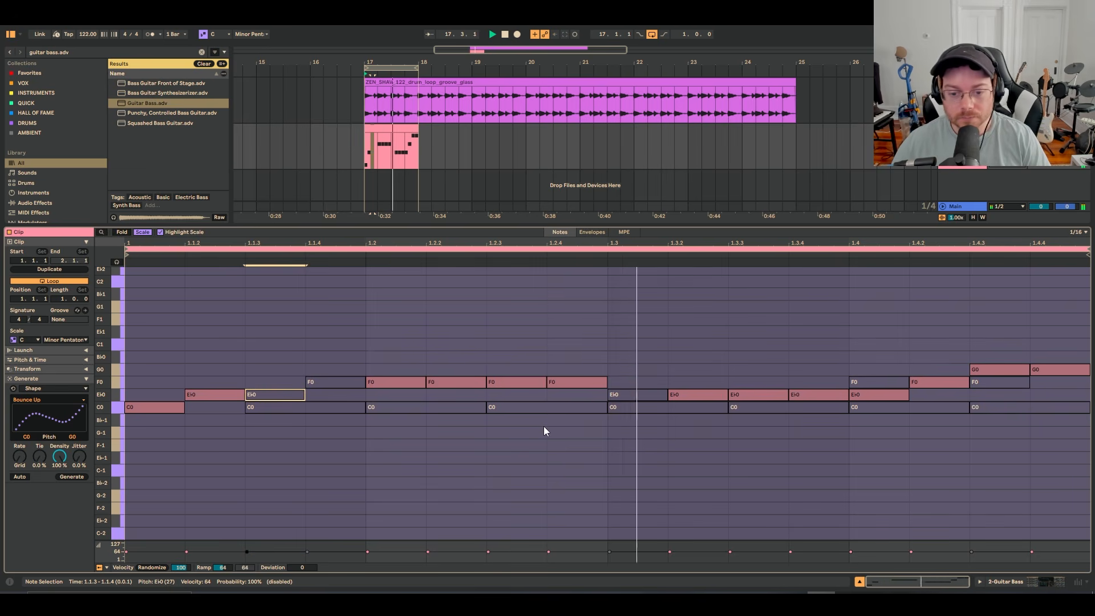
left_click(574, 380)
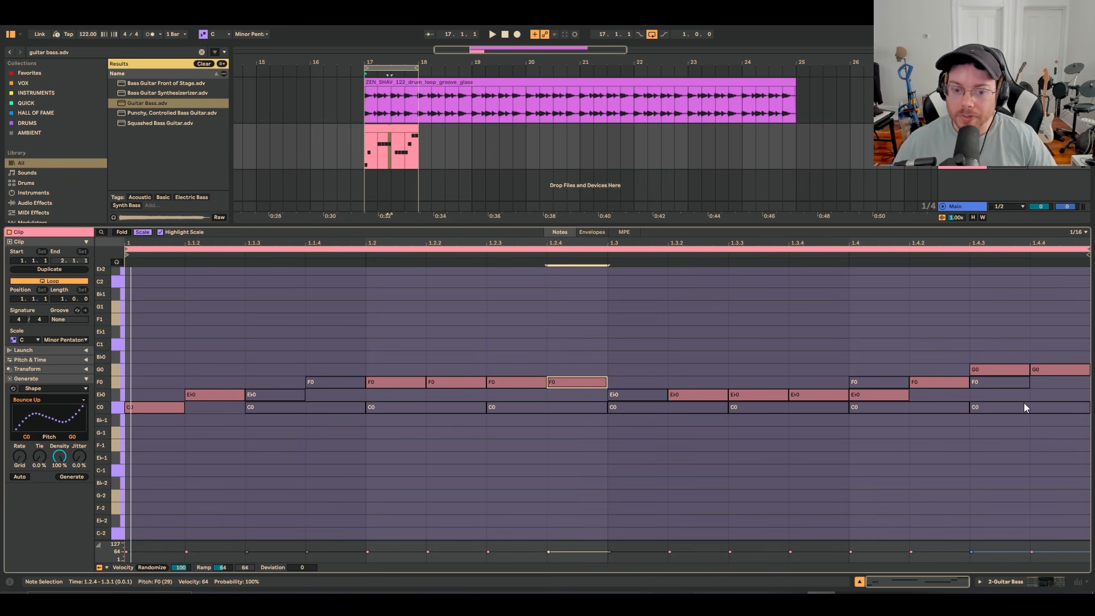
- Select all notes in the bass clip and shuffle their positions with the Recombine transformation
key("ctrl+a")
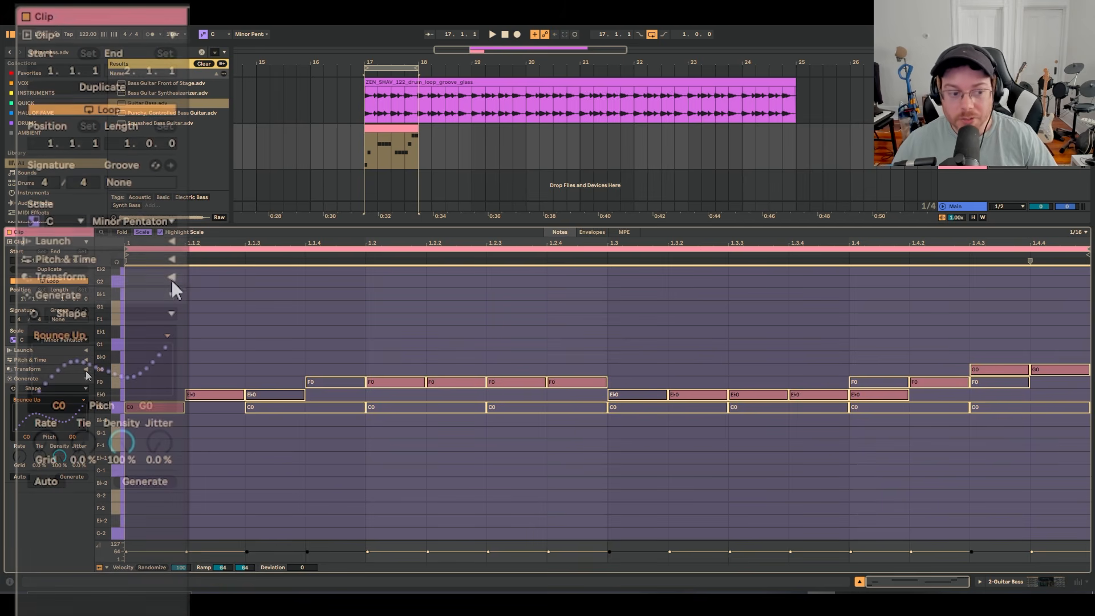
left_click(171, 277)
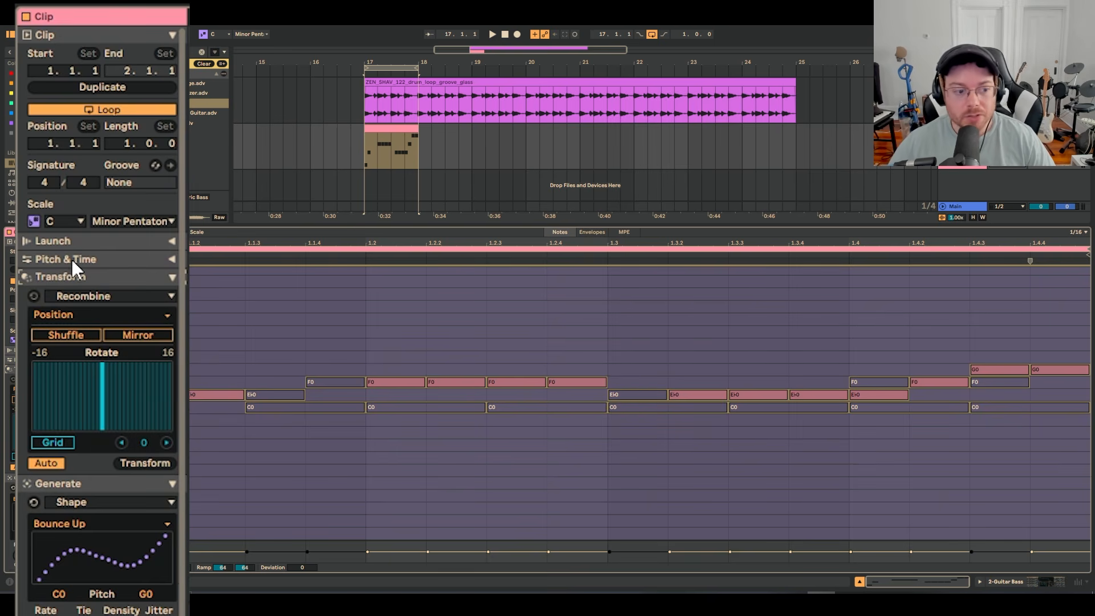
left_click(118, 296)
left_click(127, 418)
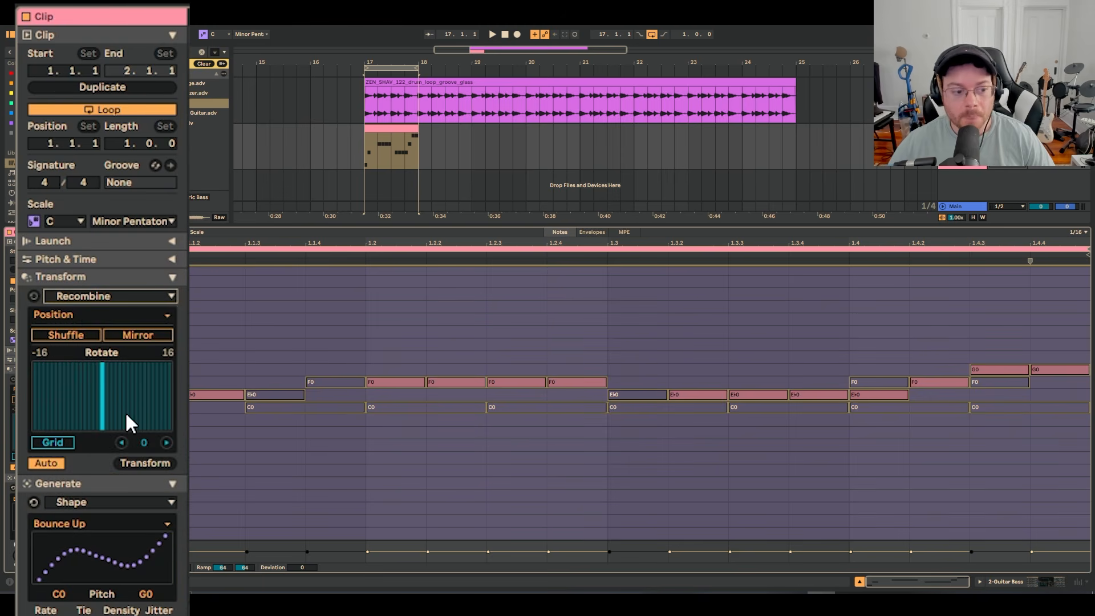
left_click(83, 334)
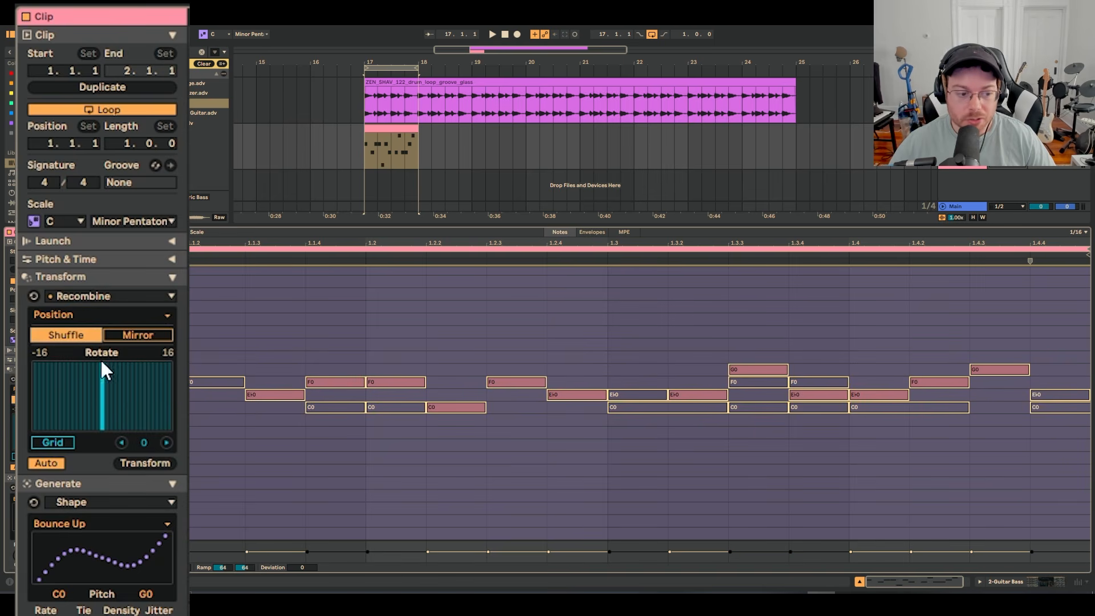
- Reshuffle the note positions several more times and play the resulting pattern with the drums
left_click(153, 461)
left_click(152, 460)
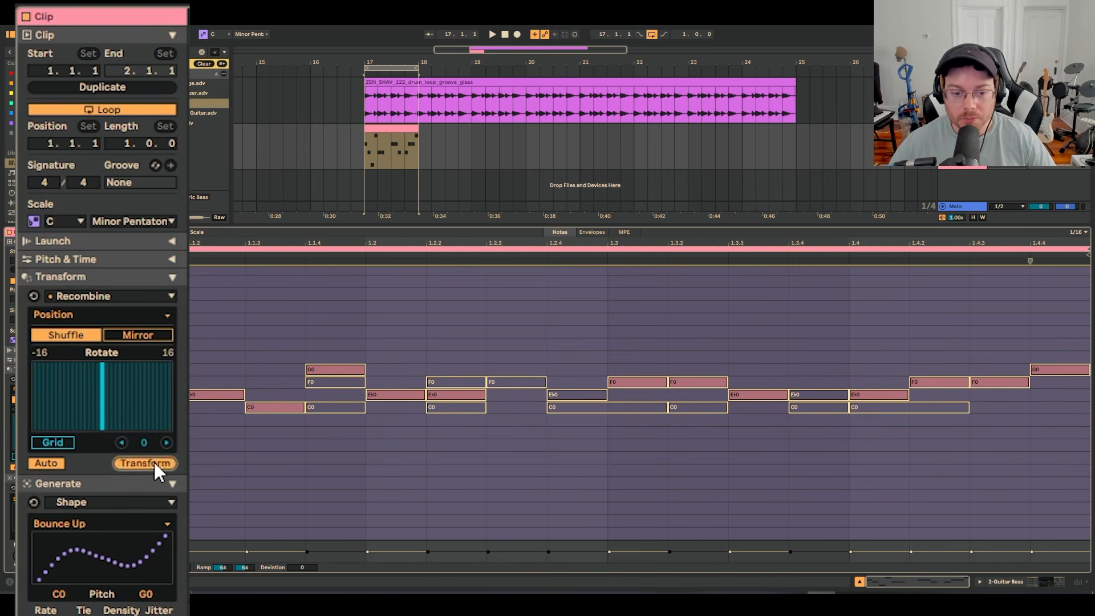
left_click(153, 461)
left_click(152, 460)
left_click(153, 460)
key("space")
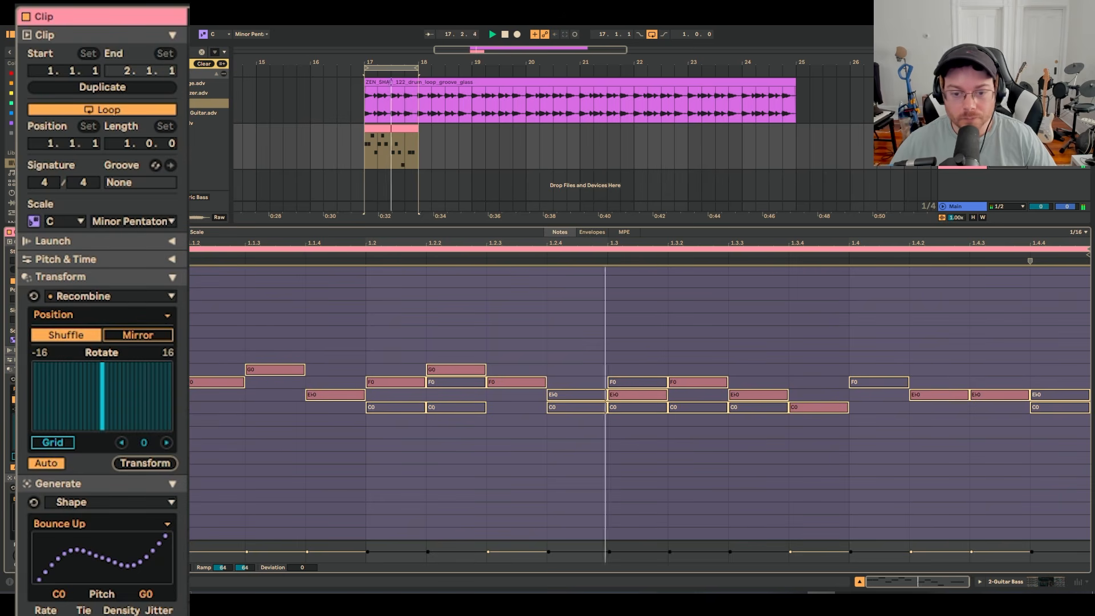
key("space")
- Add C0 notes at 1.1.1 and 1.1.3, deactivate the G0 note at 1.1.3, and play the clip
left_click(206, 401)
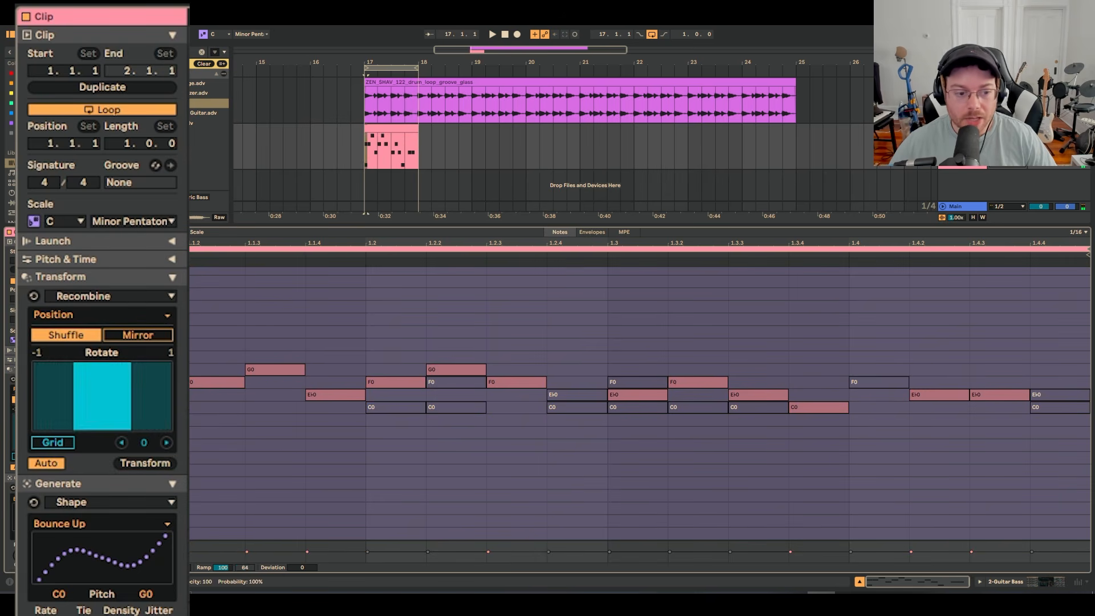
double_click(285, 410)
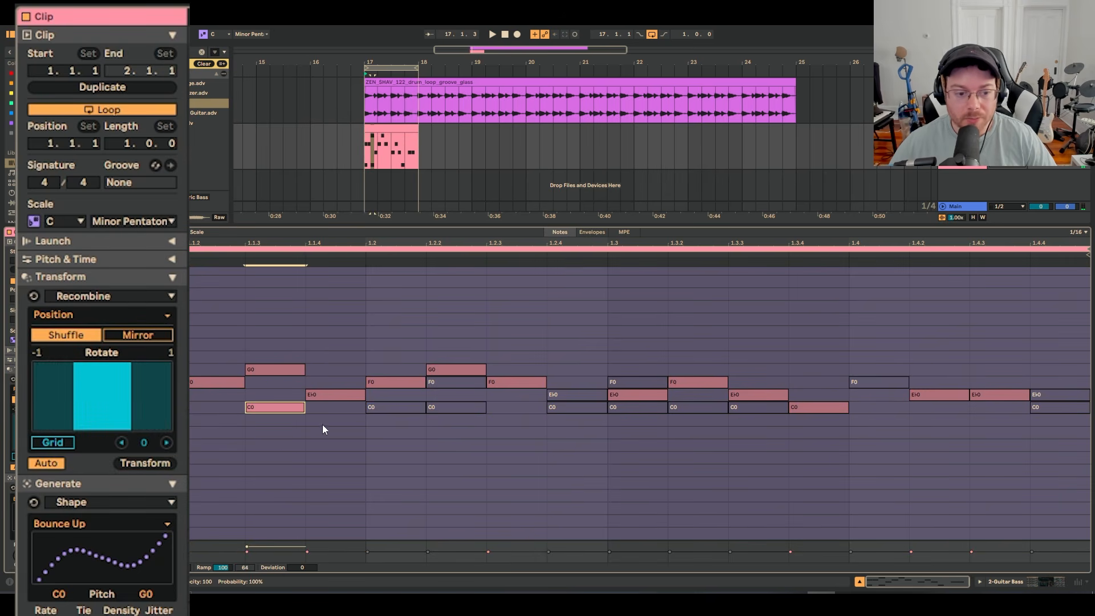
left_click(290, 371)
key("0")
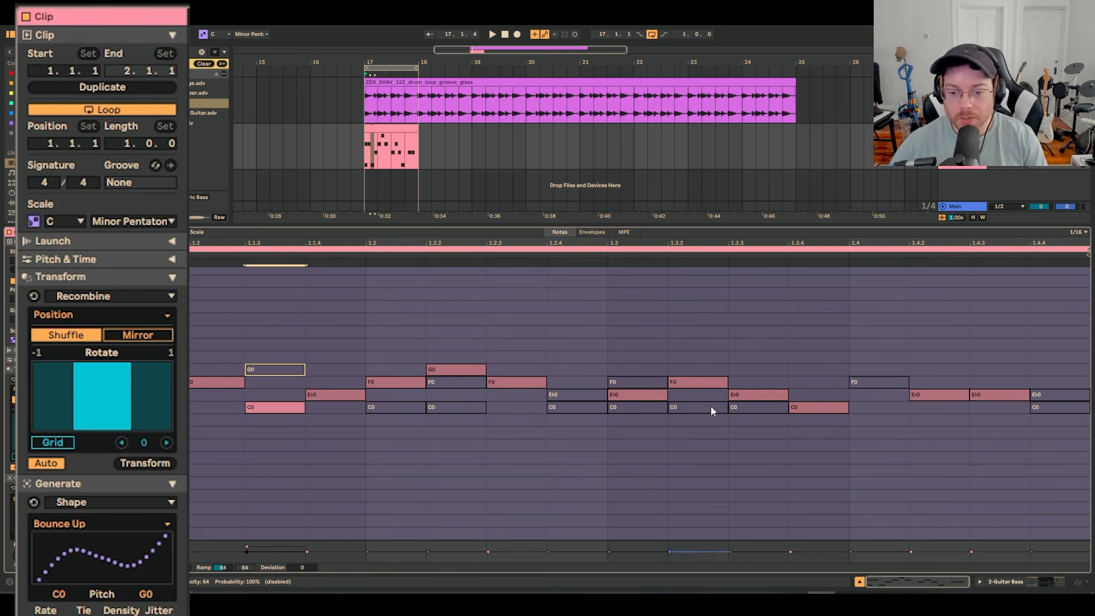
key("space")
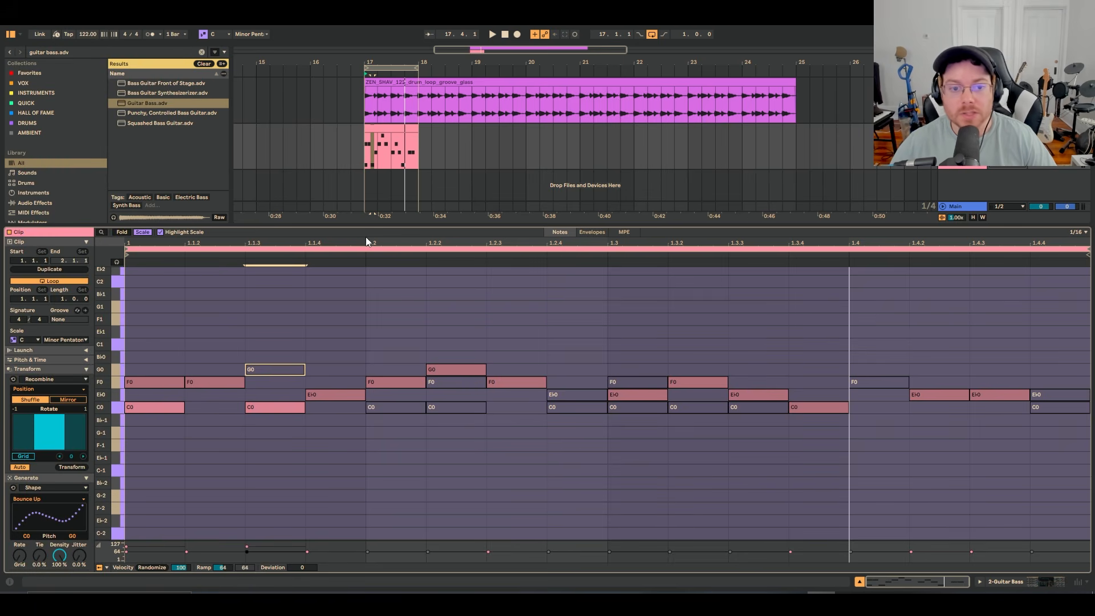
- Look at the instrument devices and the Session View, shrink the clip editor, and return to the Arrangement View
key("shift+Tab")
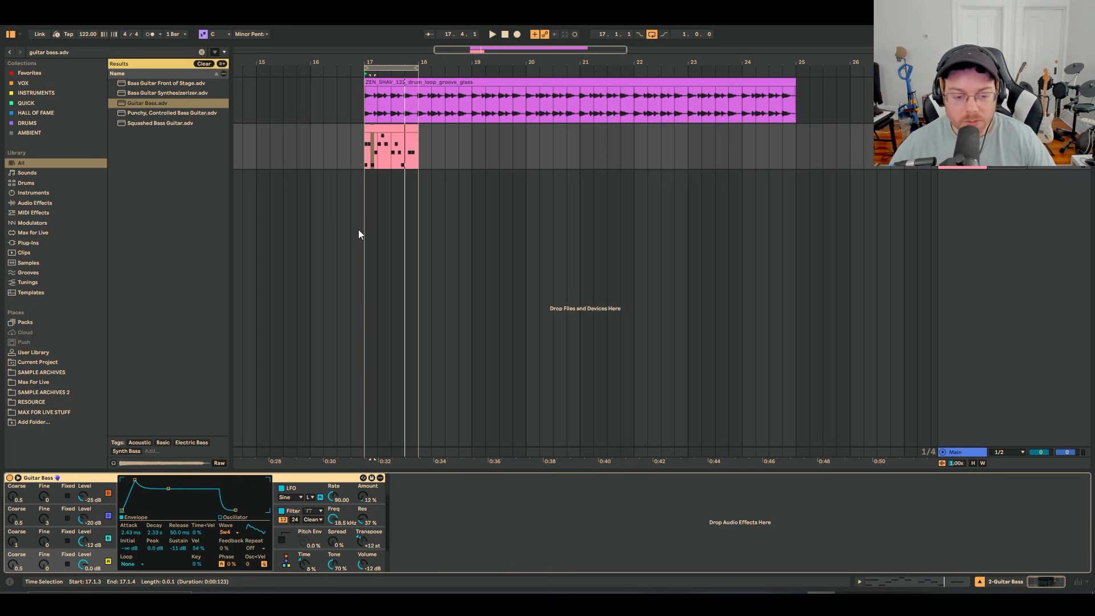
key("shift+Tab")
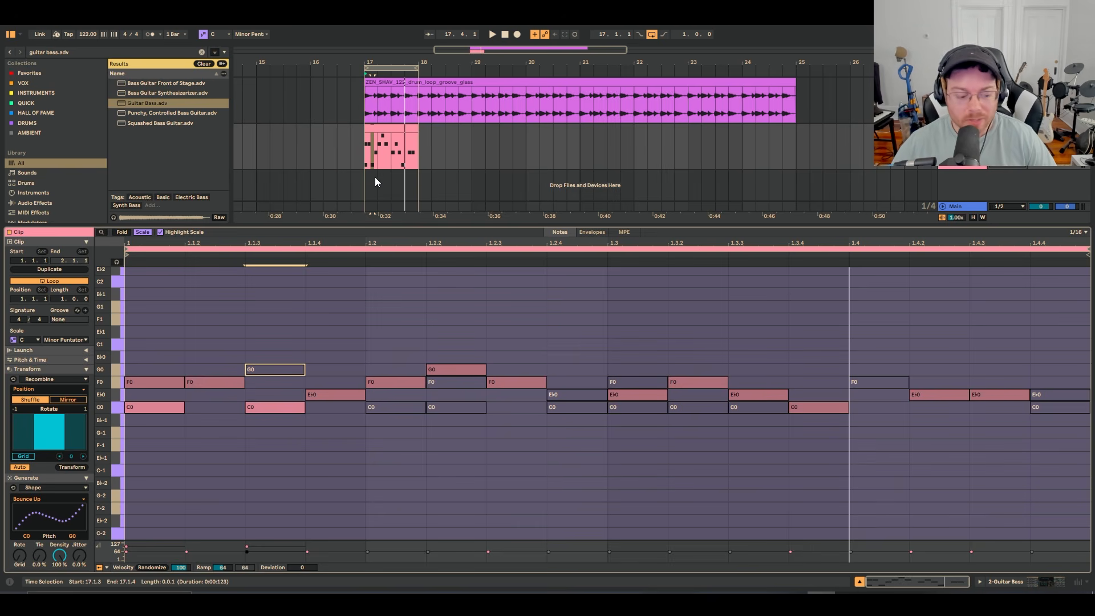
key("Tab")
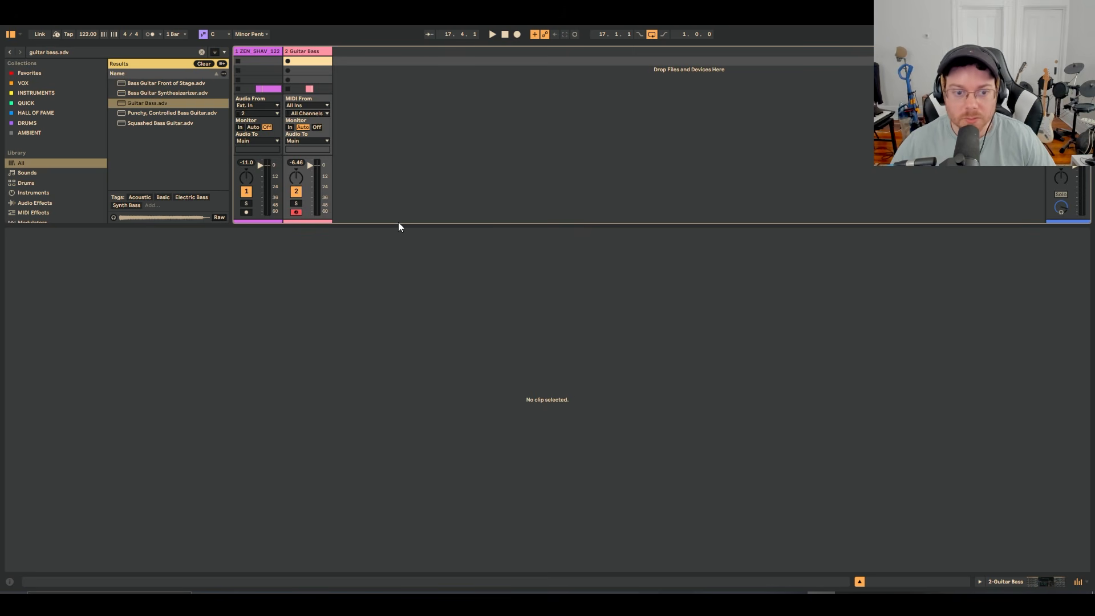
left_click_drag(398, 227, 402, 354)
key("Tab")
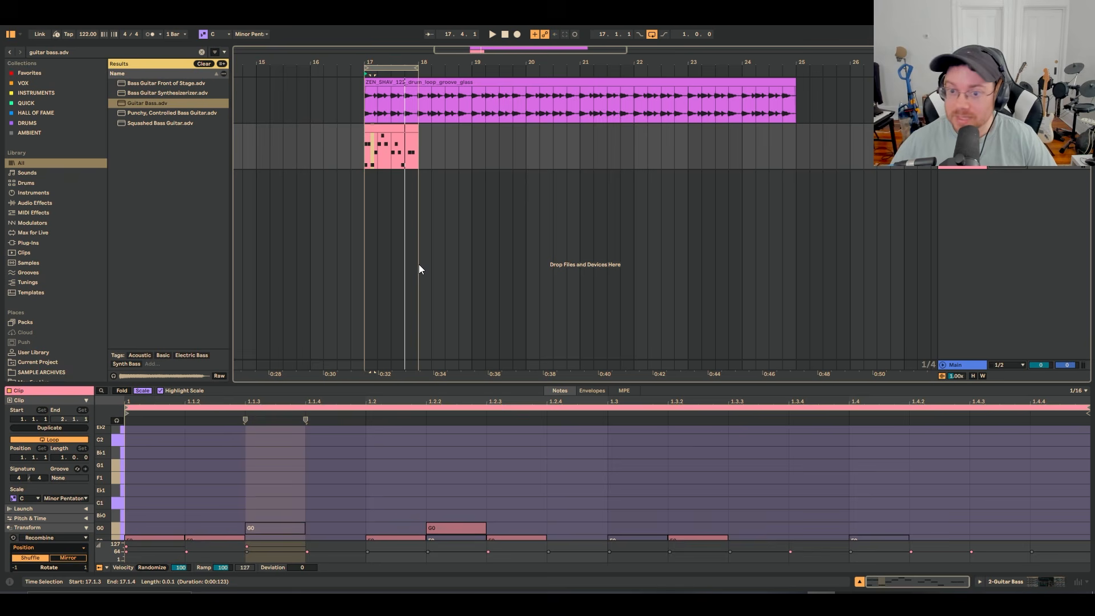
- Duplicate the one-bar bass clip seven times so it spans bars 17 to 25 under the drum loop
left_click(409, 129)
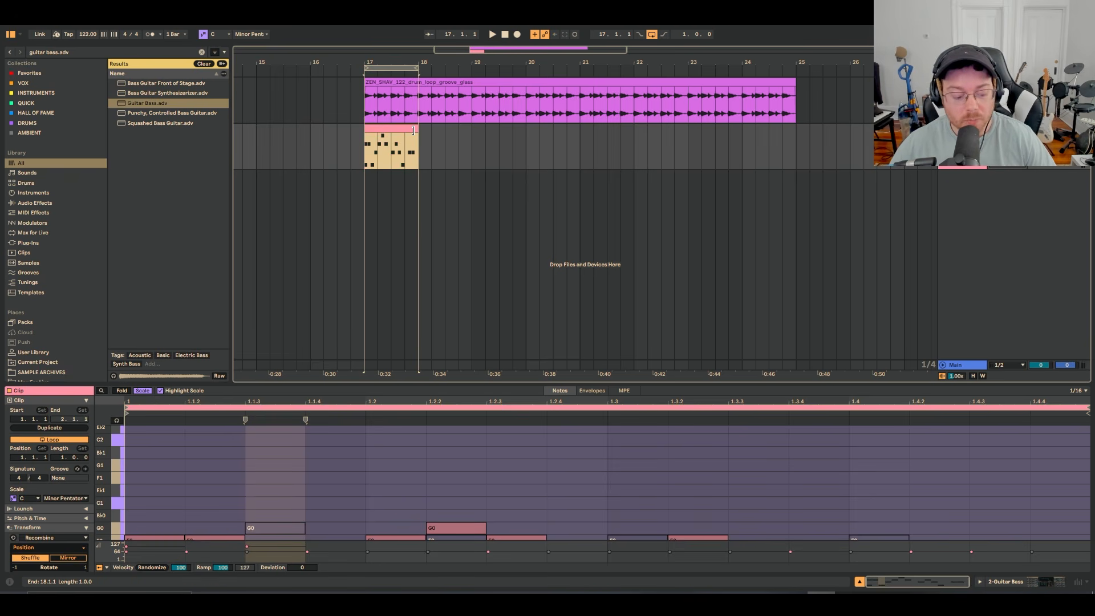
key("super+d")
key("super+d")
key("super+d")
key("super+d")
key("super+d")
key("super+d")
key("super+d")
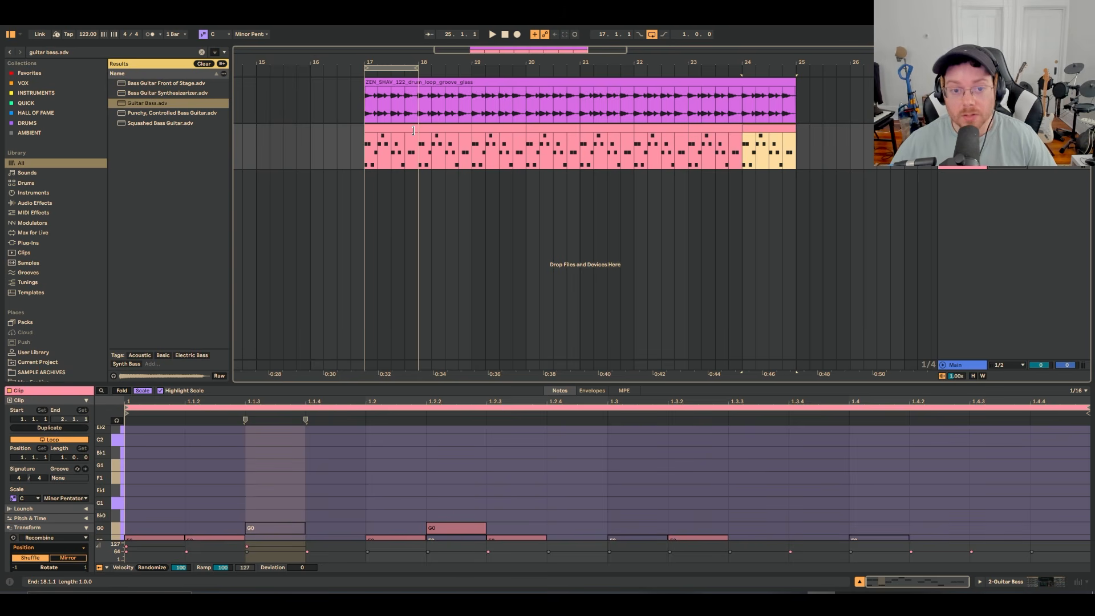
- Enlarge the clip editor and shuffle the positions of all notes in the bass clip at bar 18
left_click(434, 130)
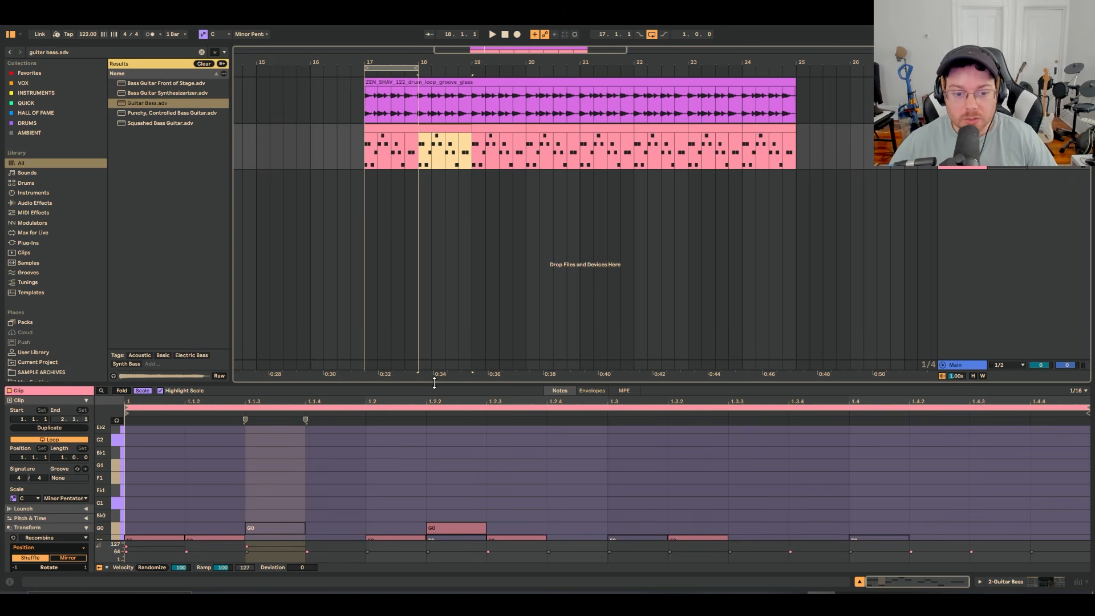
left_click_drag(434, 383, 433, 232)
left_click(403, 385)
key("super+a")
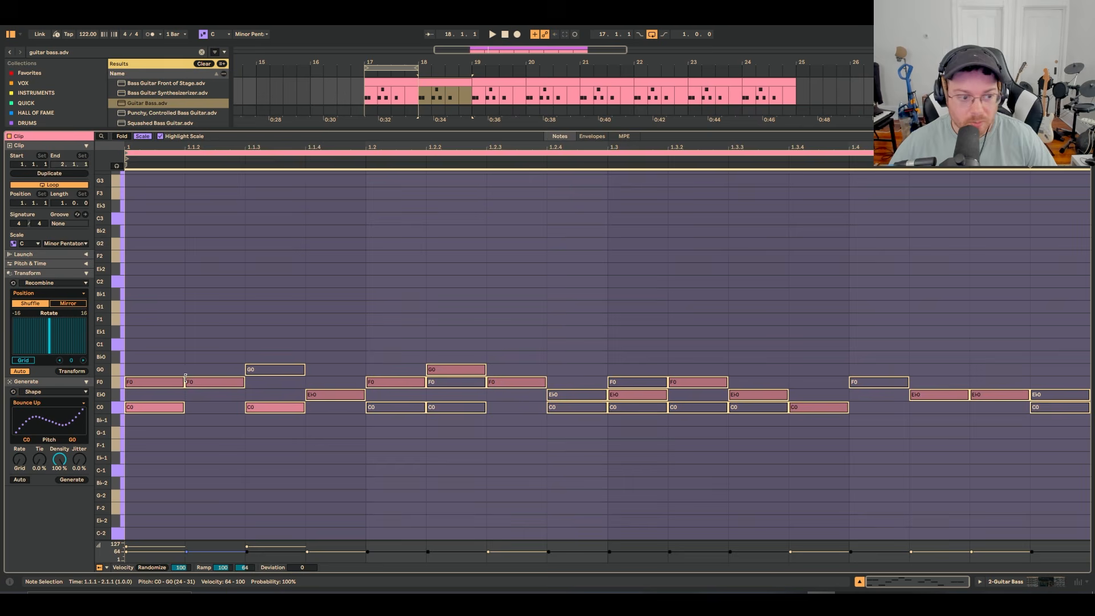
left_click(76, 371)
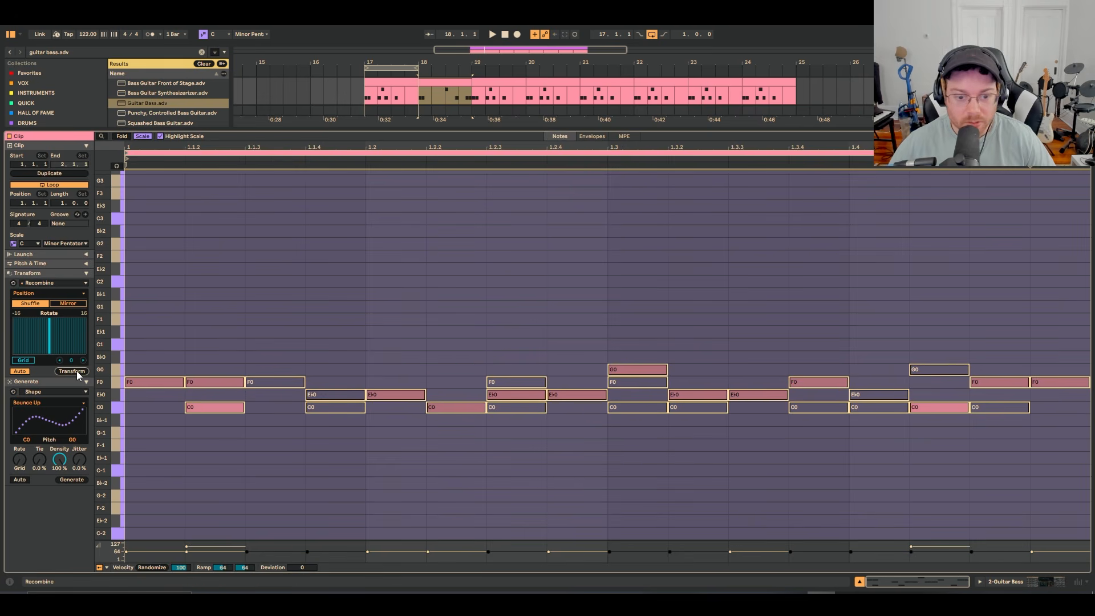
- Run the Recombine shuffle on the clips at bars 19 and 20, selecting all notes in the bar 20 clip
left_click(509, 84)
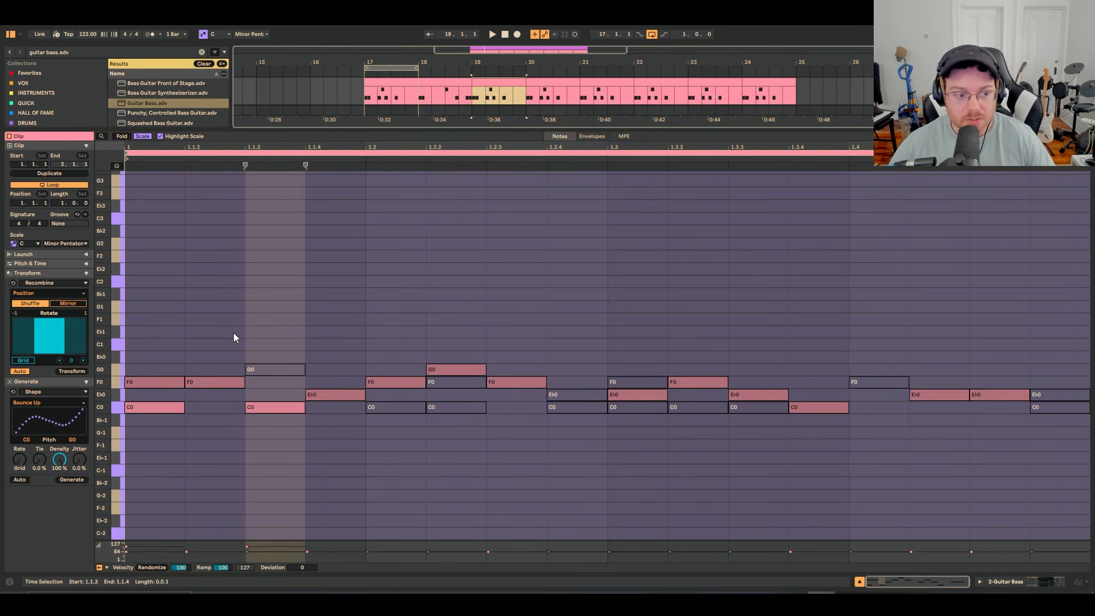
left_click(71, 371)
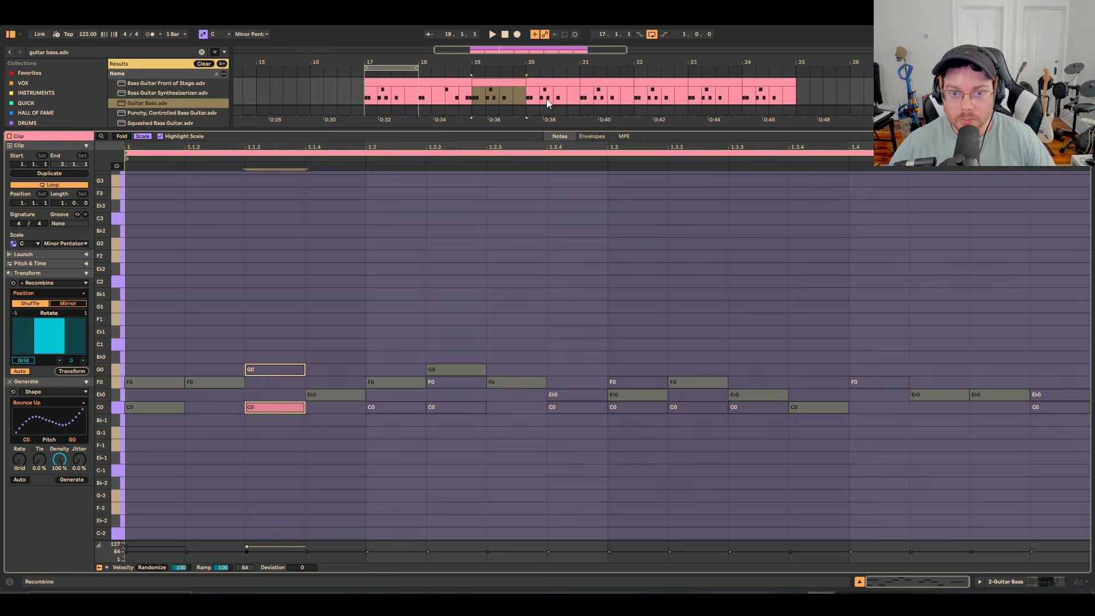
left_click(555, 83)
left_click(84, 372)
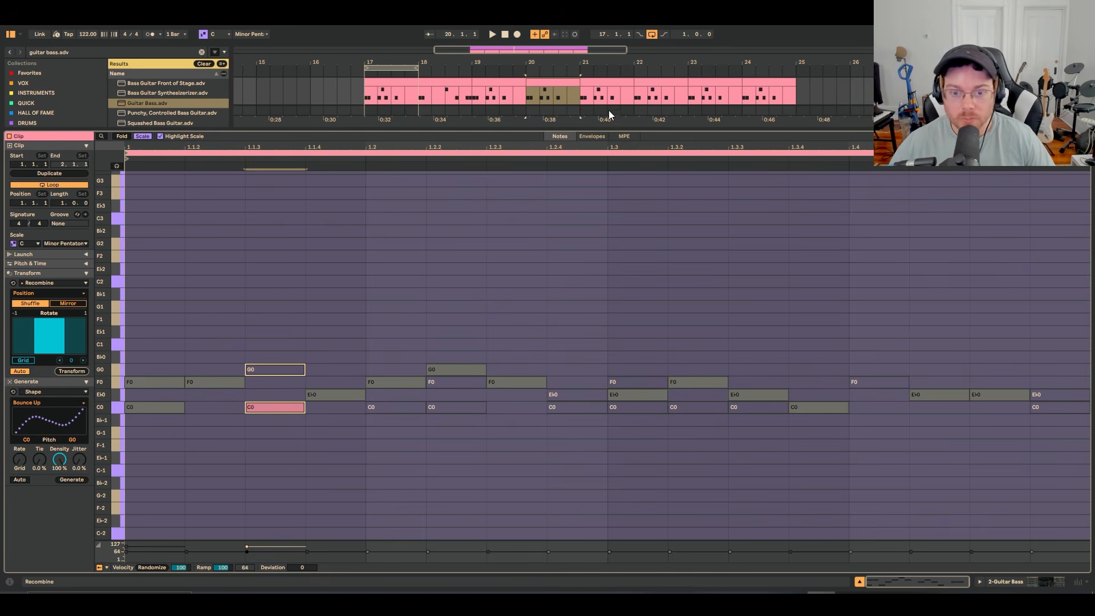
key("ctrl+a")
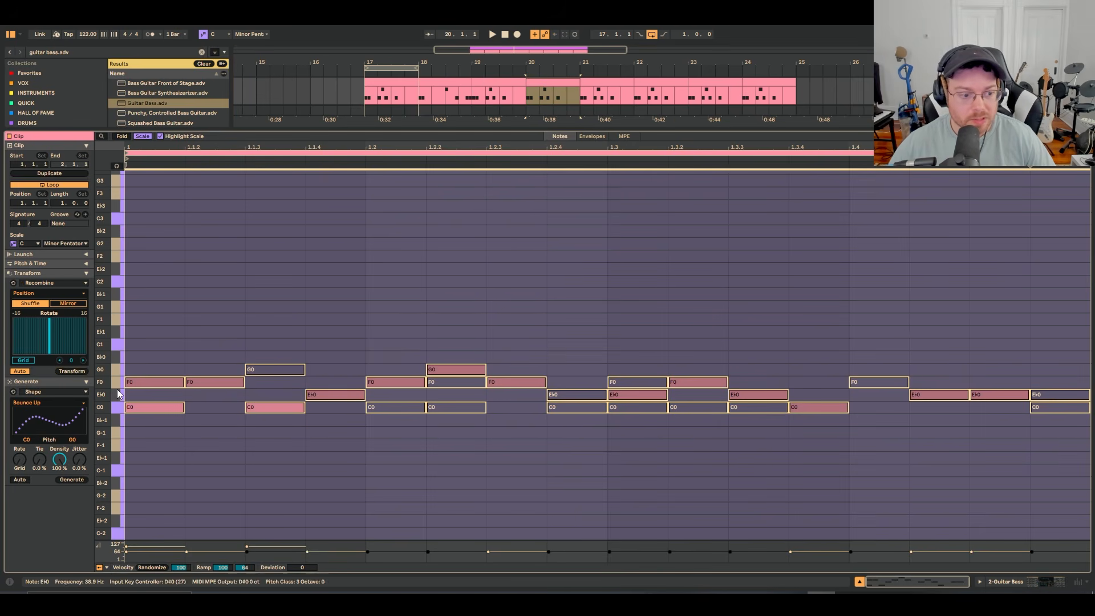
left_click(82, 372)
- Shuffle the positions of all notes in the bass clips at bars 21 and 22
left_click(611, 85)
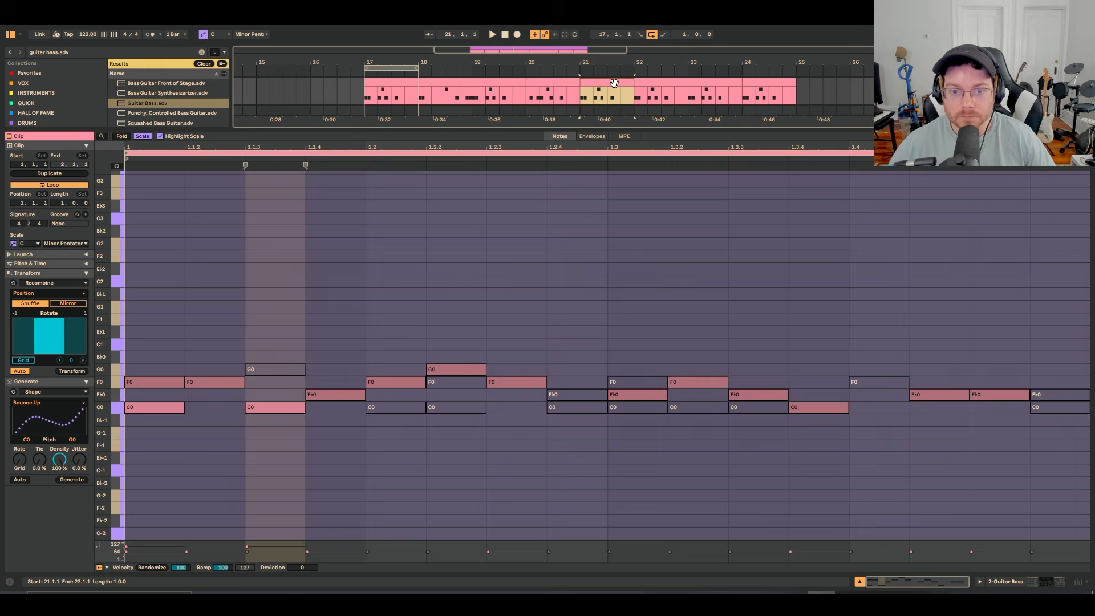
left_click(467, 371)
key("ctrl+a")
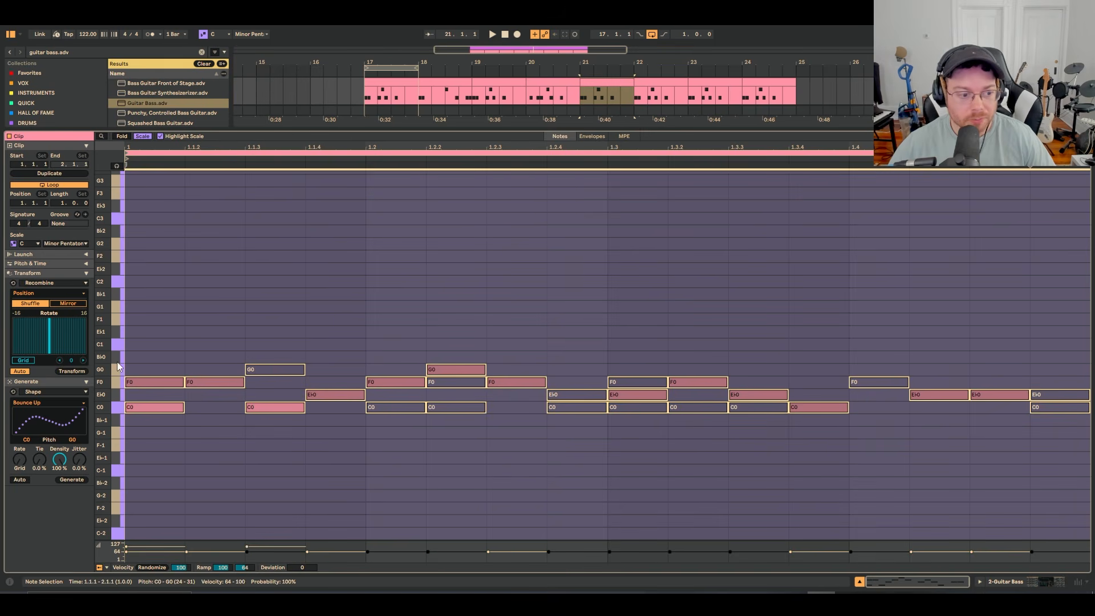
left_click(74, 371)
left_click(684, 91)
left_click(451, 369)
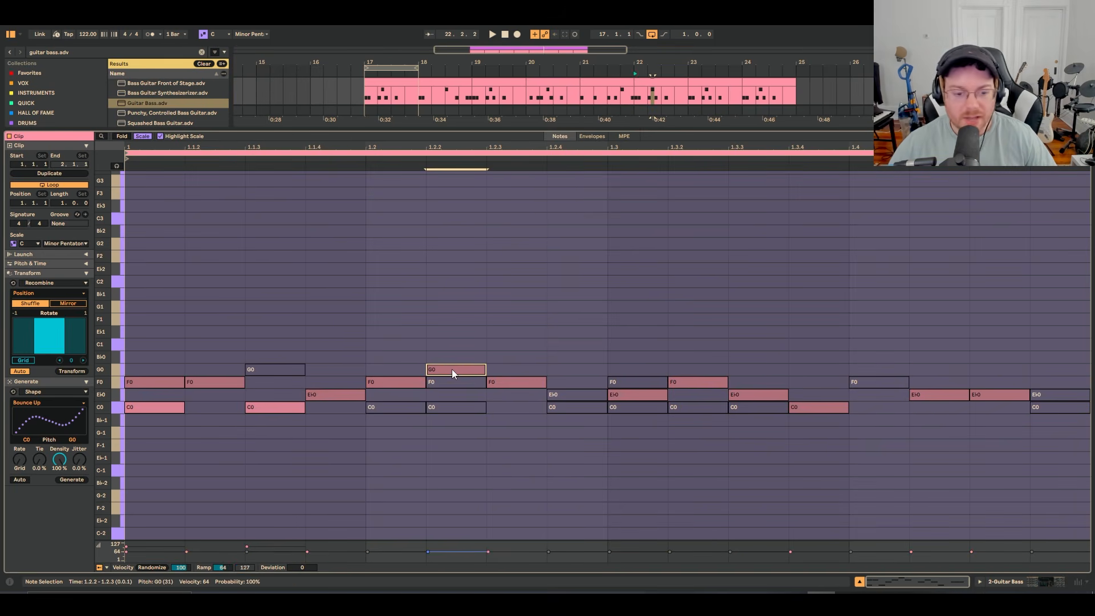
key("ctrl+a")
left_click(79, 371)
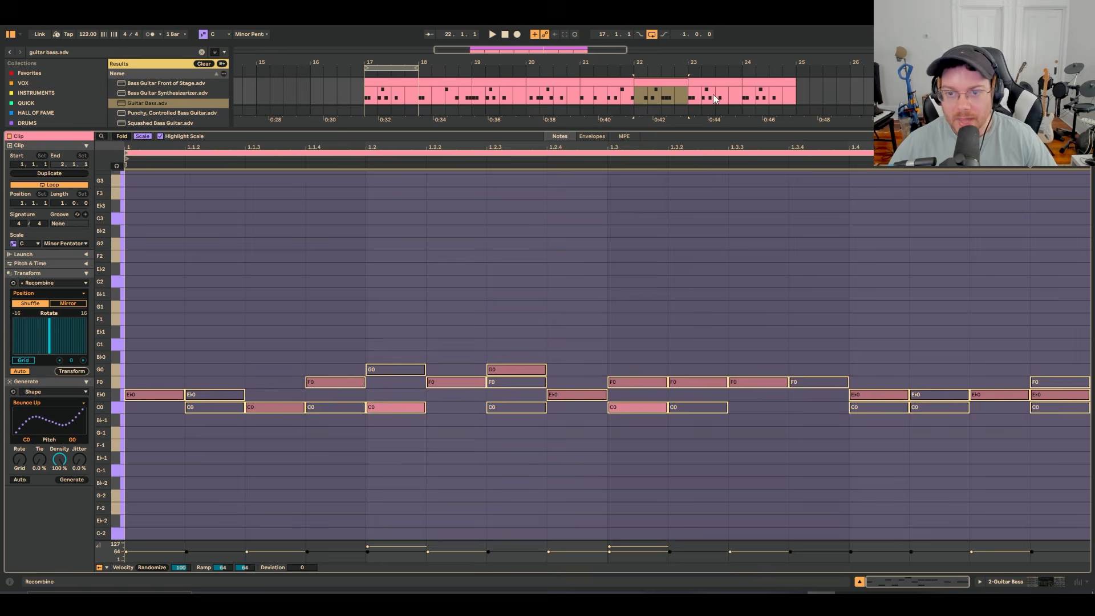
- Shuffle the positions of all notes in the bass clips at bars 23 and 24
left_click(709, 91)
left_click(512, 382)
key("ctrl+a")
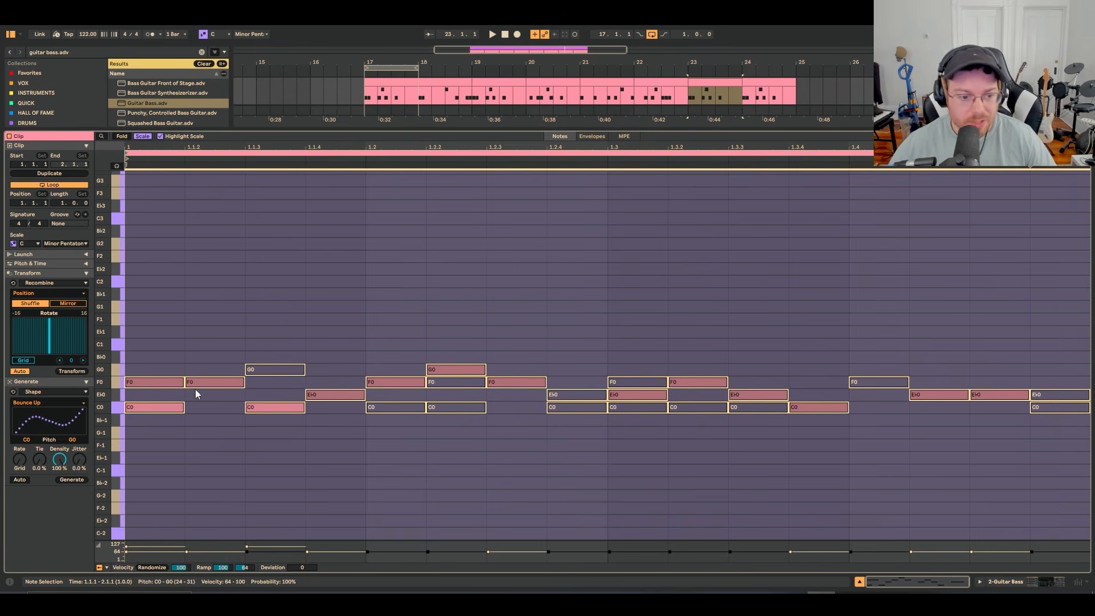
left_click(73, 371)
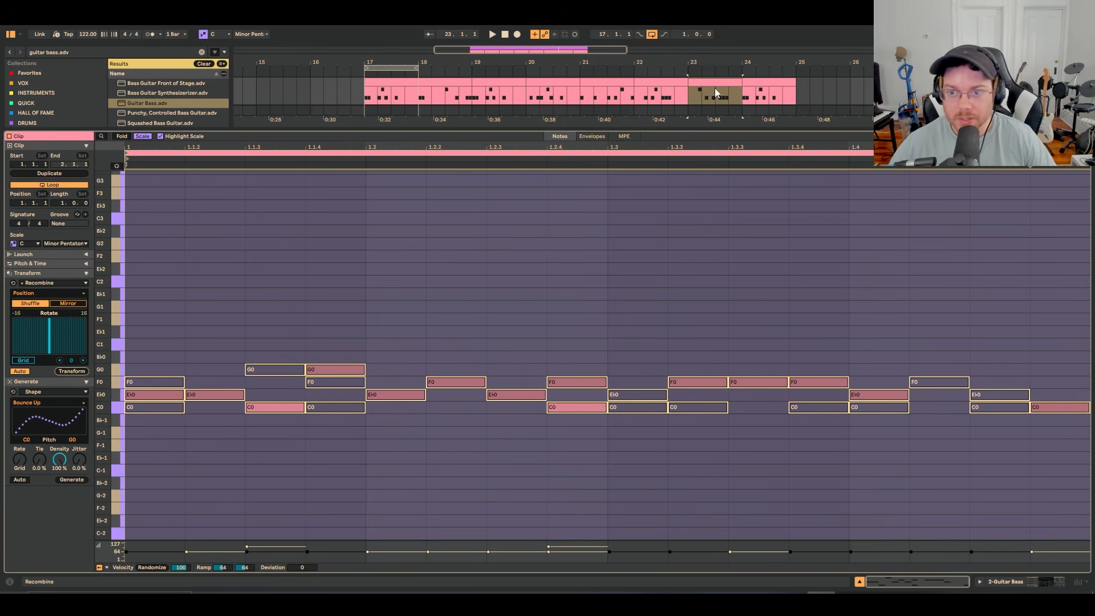
left_click(755, 83)
left_click(511, 386)
key("ctrl+a")
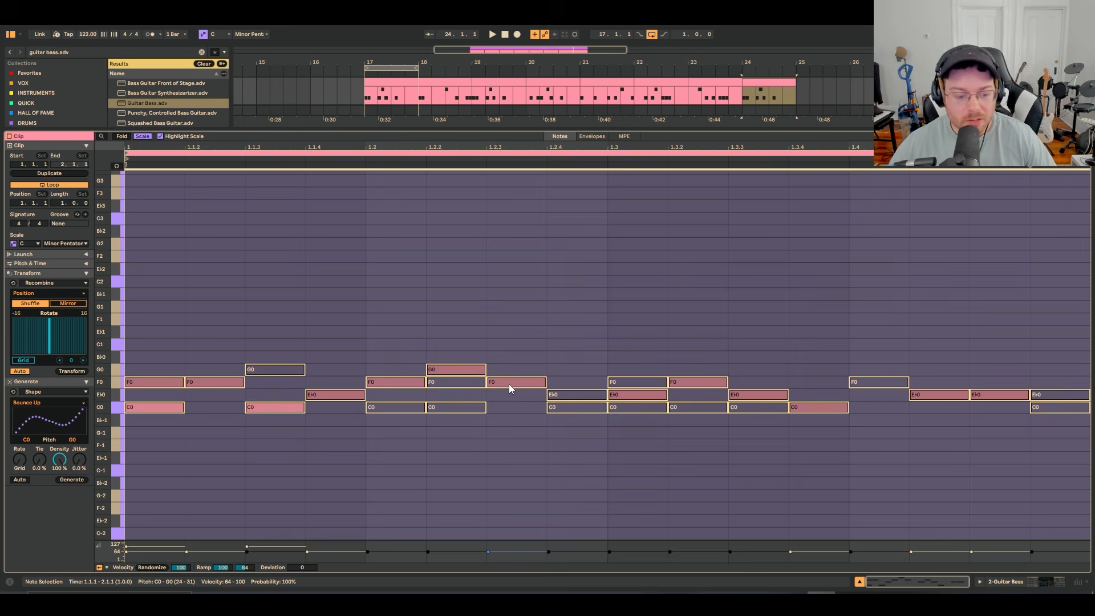
left_click(84, 372)
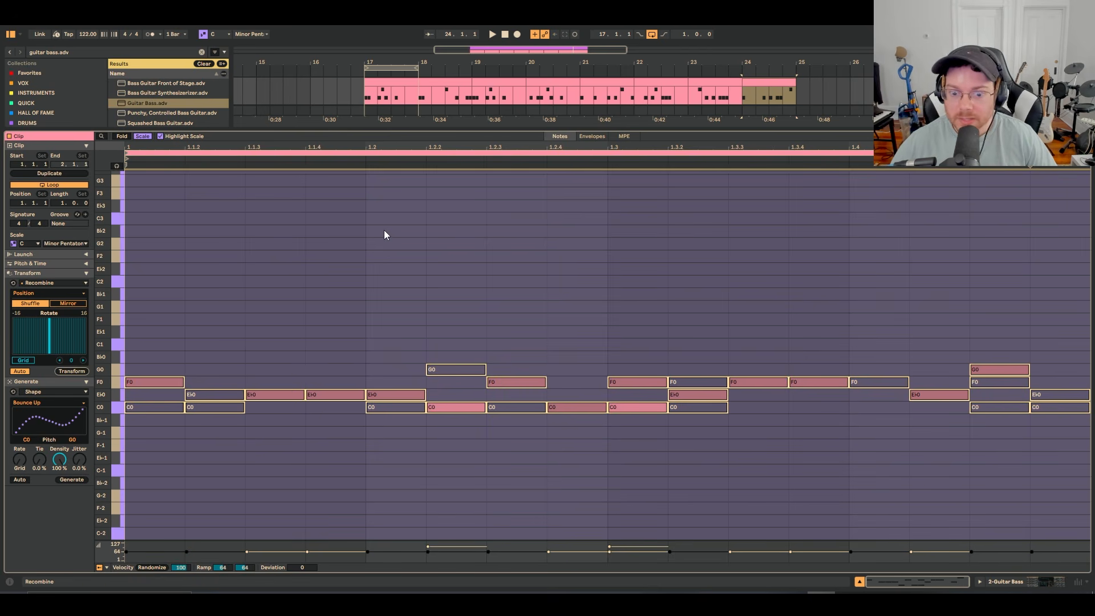
- Consolidate the time of the bass clip at bar 17 to a new scene
left_click_drag(511, 132, 508, 298)
left_click(382, 132)
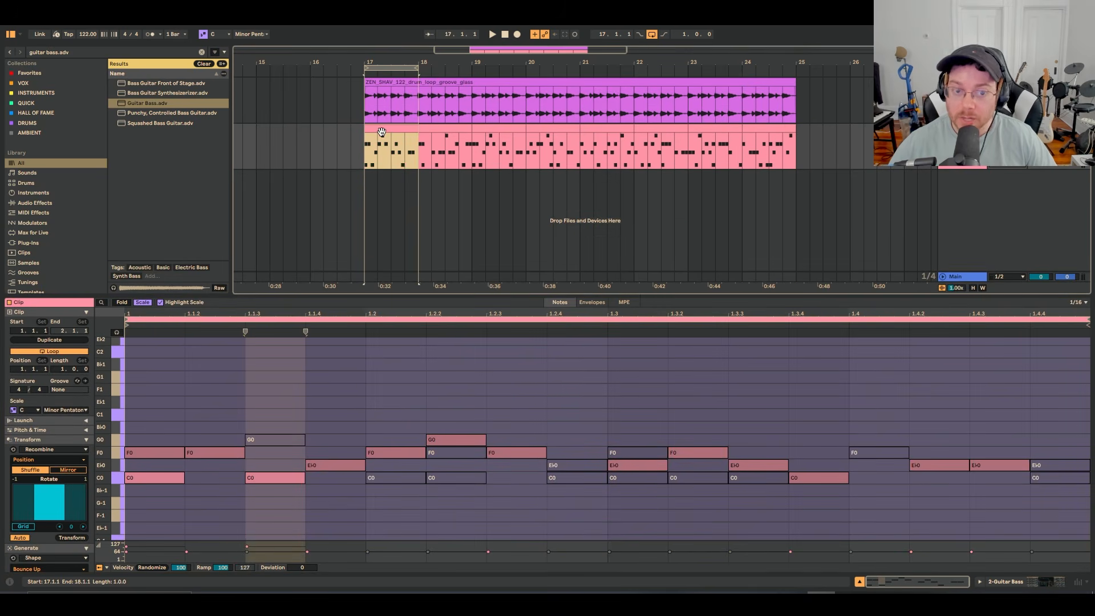
right_click(391, 130)
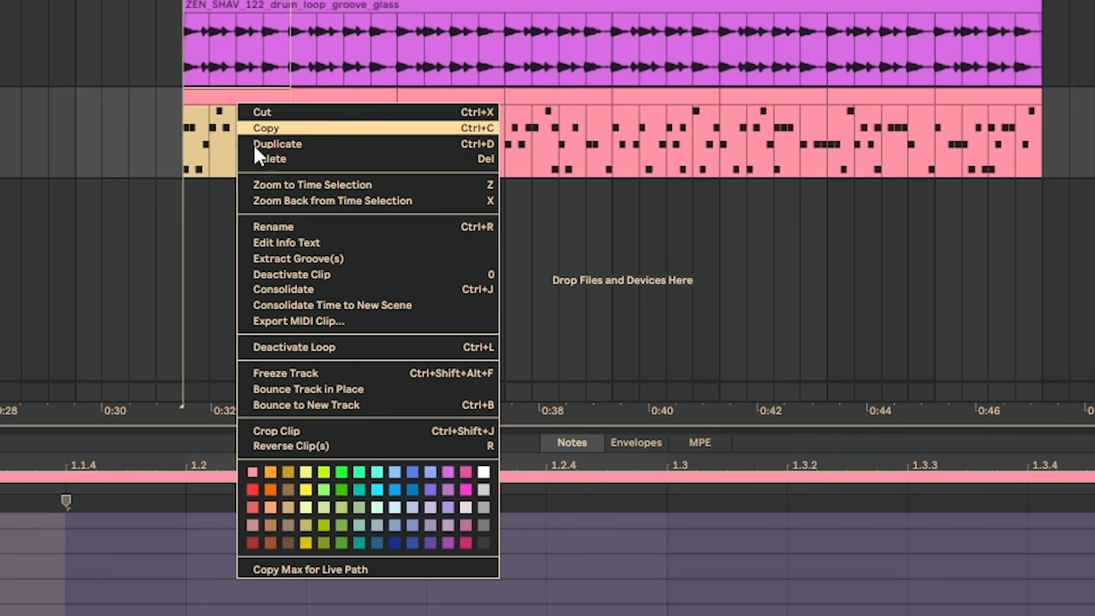
left_click(346, 305)
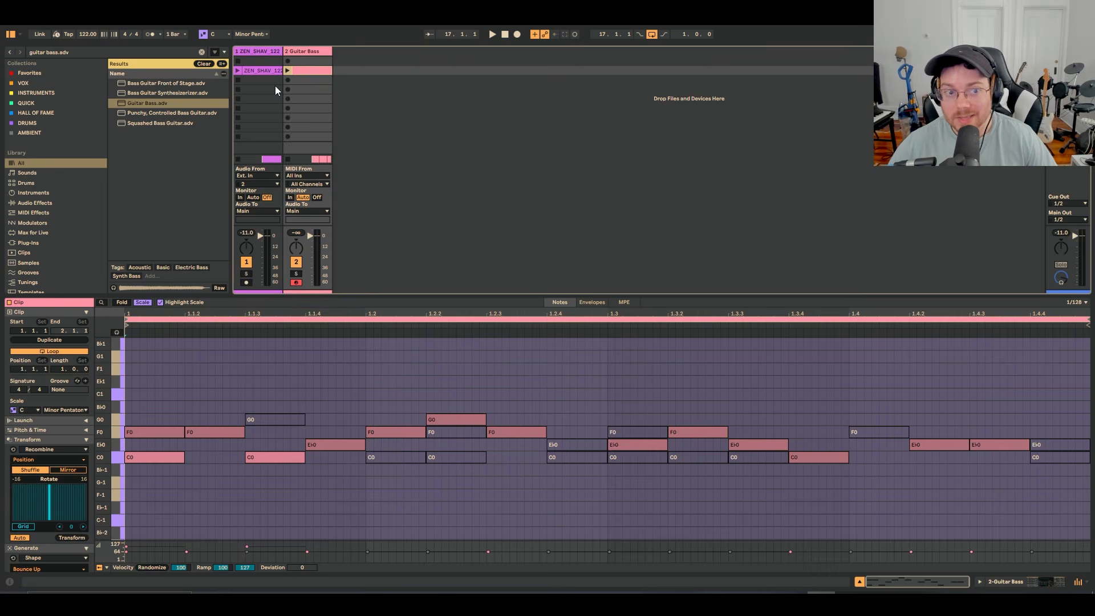
- Consolidate the time of the bass clips at bars 18 and 19 in the Arrangement, each to a new scene
key("Tab")
left_click(431, 130)
right_click(433, 131)
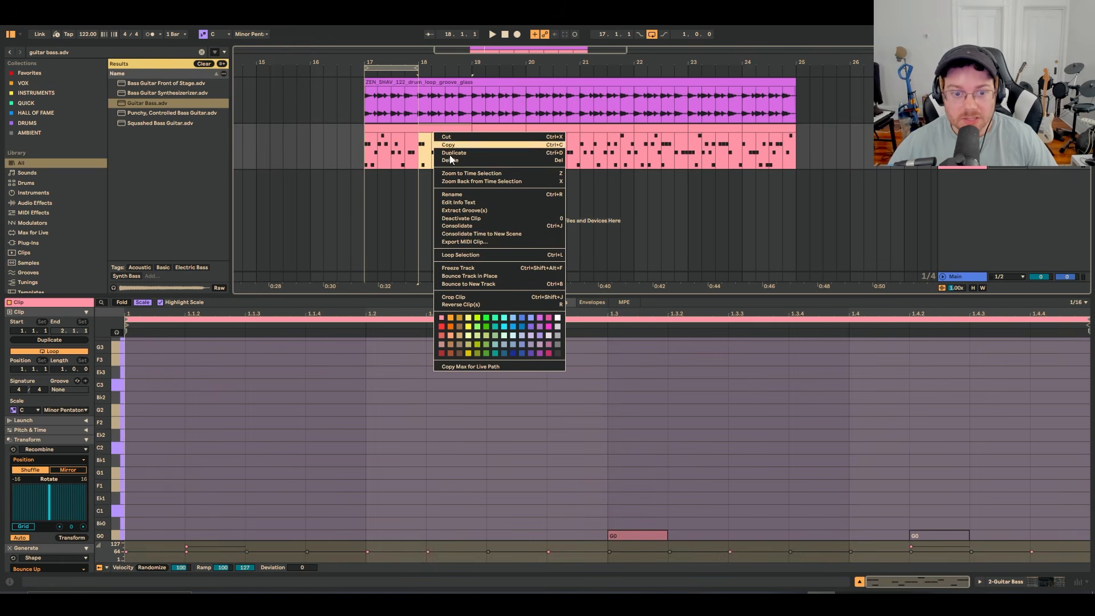
key("Escape")
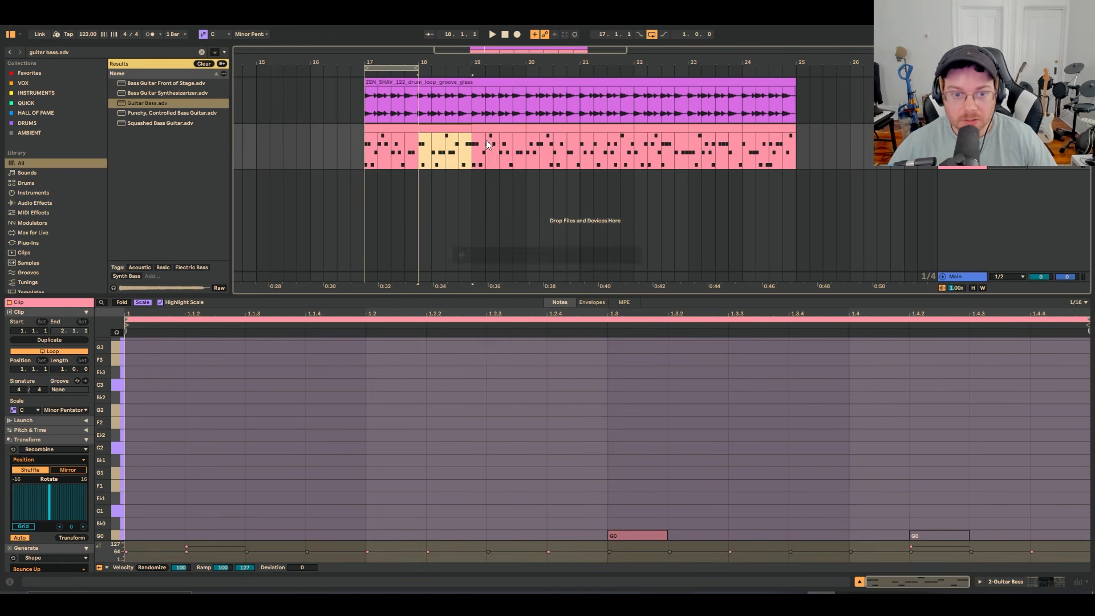
left_click(492, 130)
right_click(491, 130)
key("Escape")
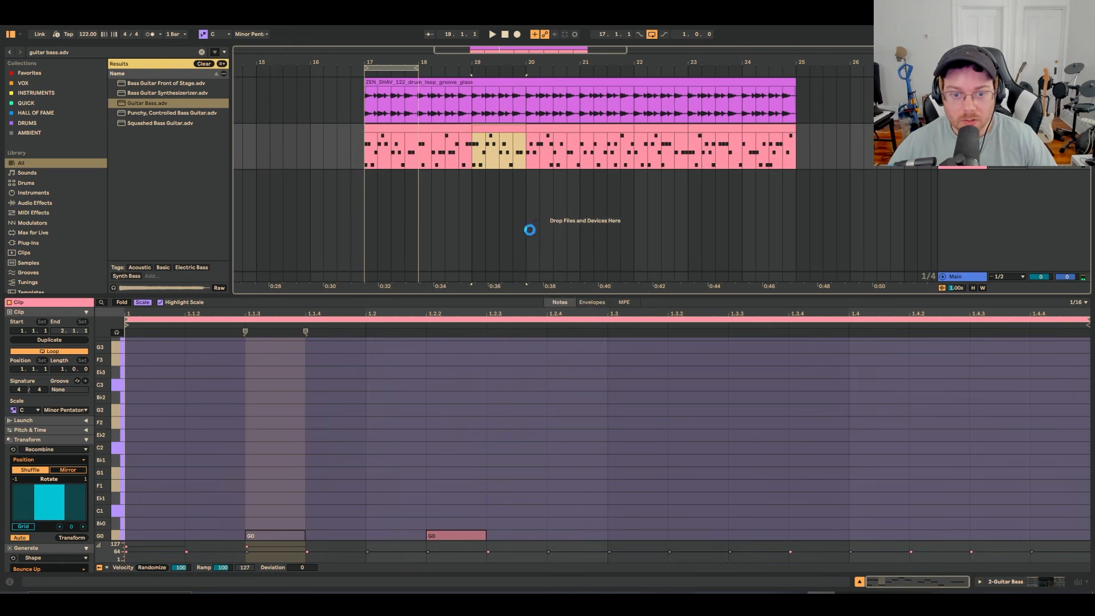
- Consolidate the time of the bass clips at bars 20 and 21, each to its own new scene
left_click(545, 126)
right_click(546, 128)
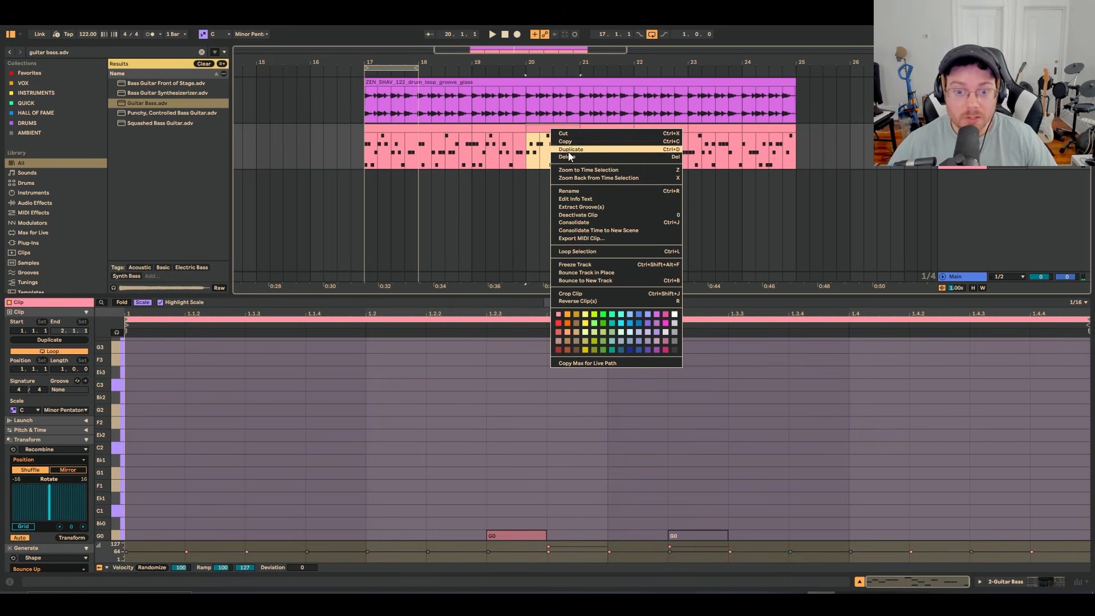
key("Escape")
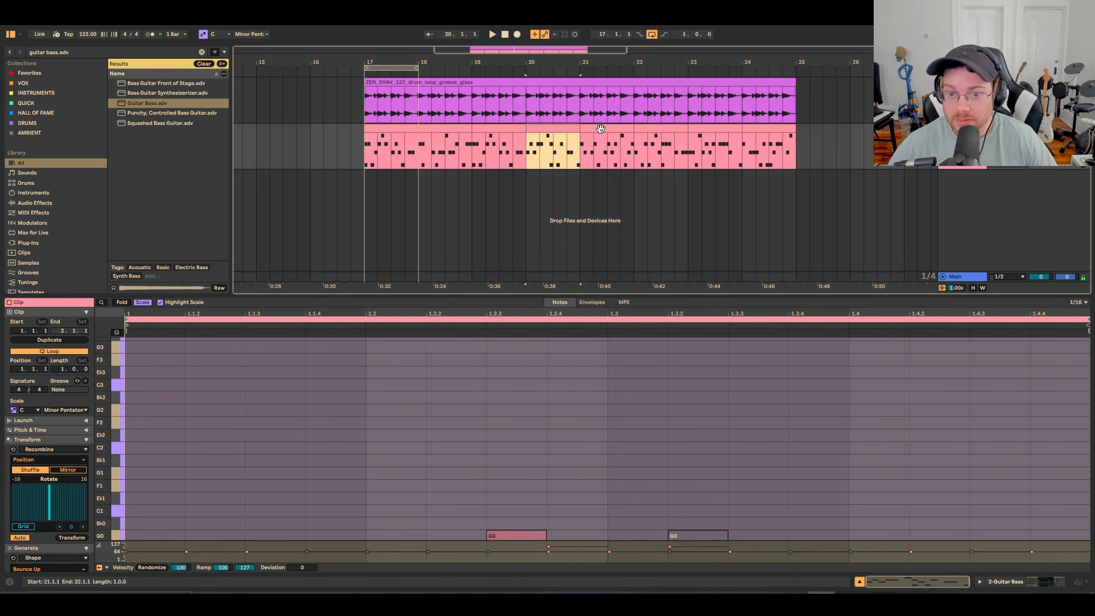
left_click(602, 129)
right_click(602, 129)
key("Escape")
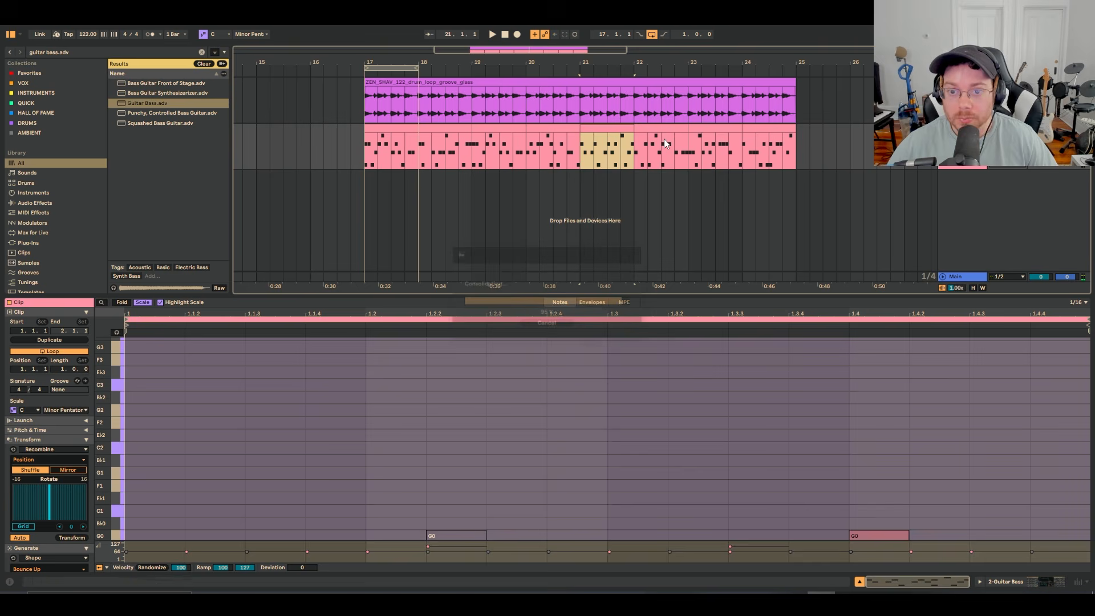
- Consolidate the time of the bass clips at bars 22 and 23, each to its own new scene
left_click(665, 132)
right_click(665, 132)
key("Escape")
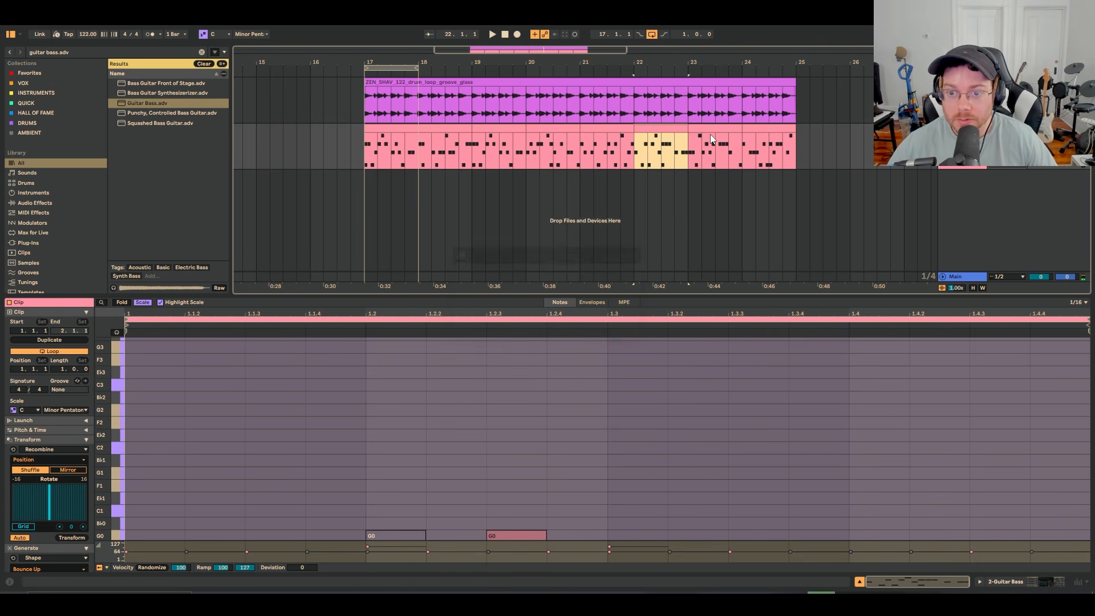
left_click(711, 131)
right_click(710, 130)
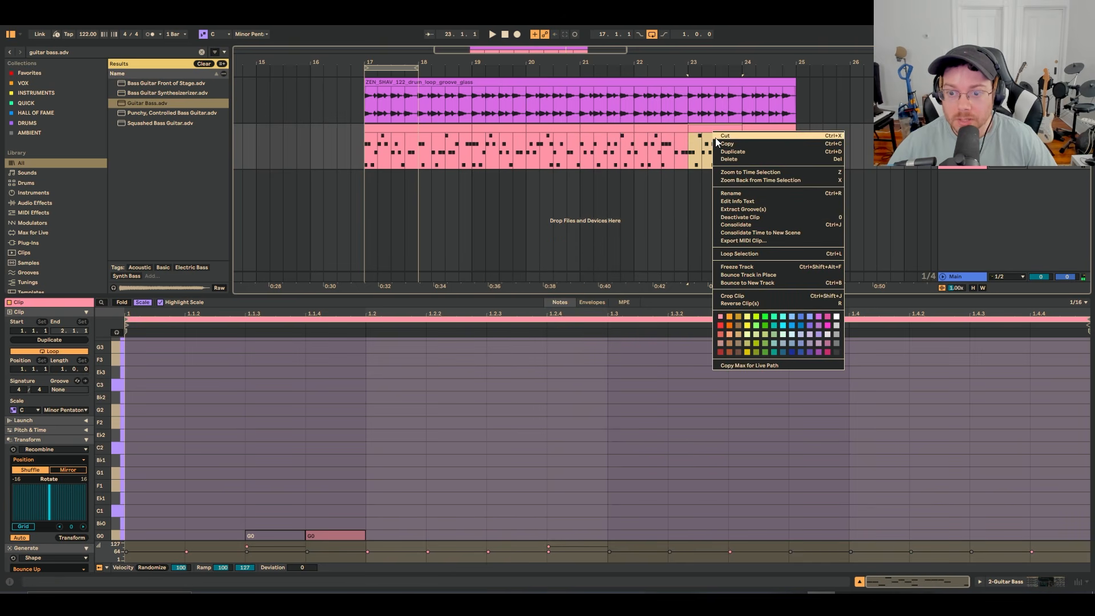
left_click(731, 234)
- Consolidate the time of the bass clip at bar 24 to a new scene, and reselect the bar 17 bass clip
left_click(764, 146)
right_click(765, 147)
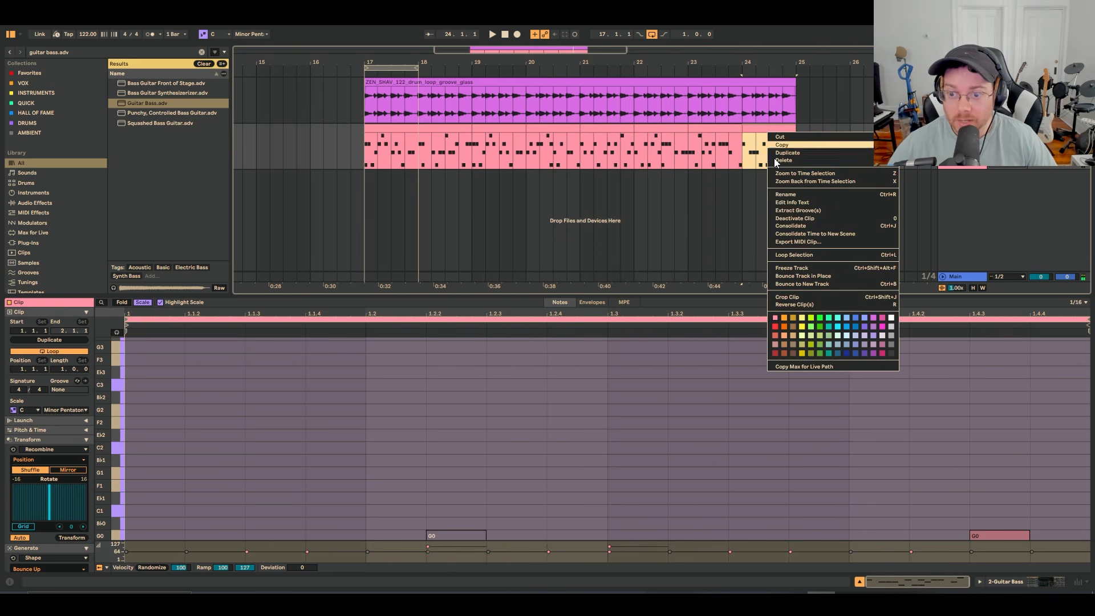
left_click(792, 235)
left_click(399, 122)
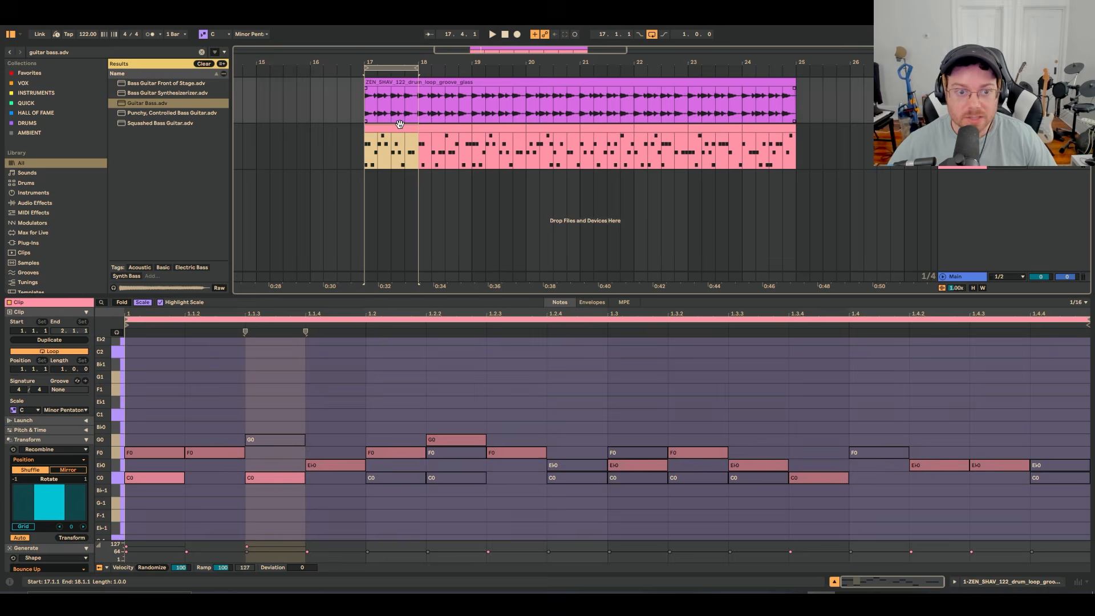
- Launch the first Guitar Bass clip together with the third drum loop clip in Session View
key("Tab")
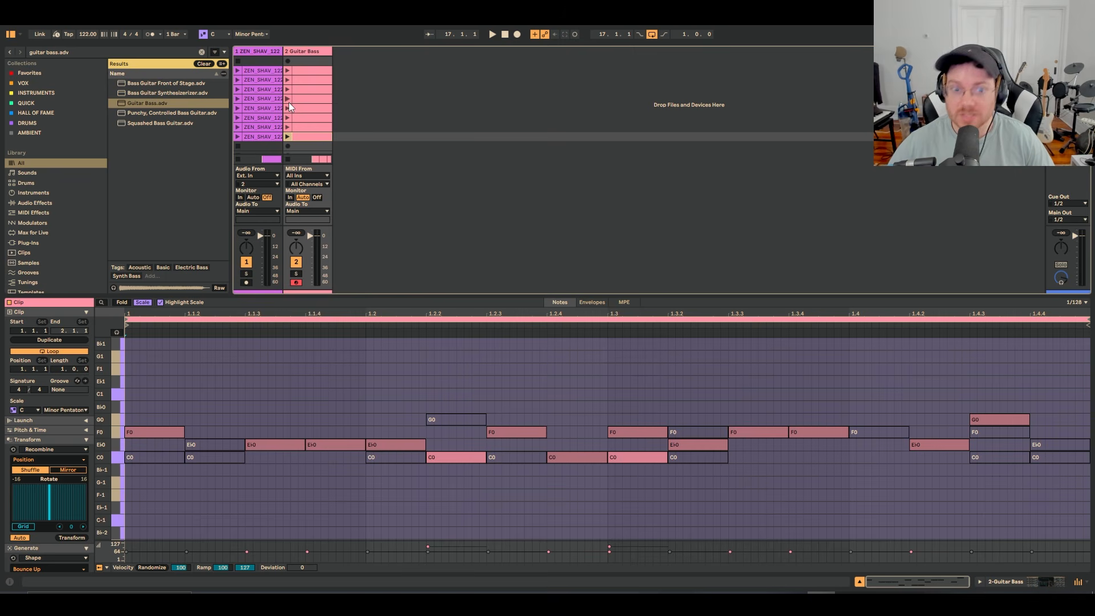
left_click(288, 70)
left_click(237, 90)
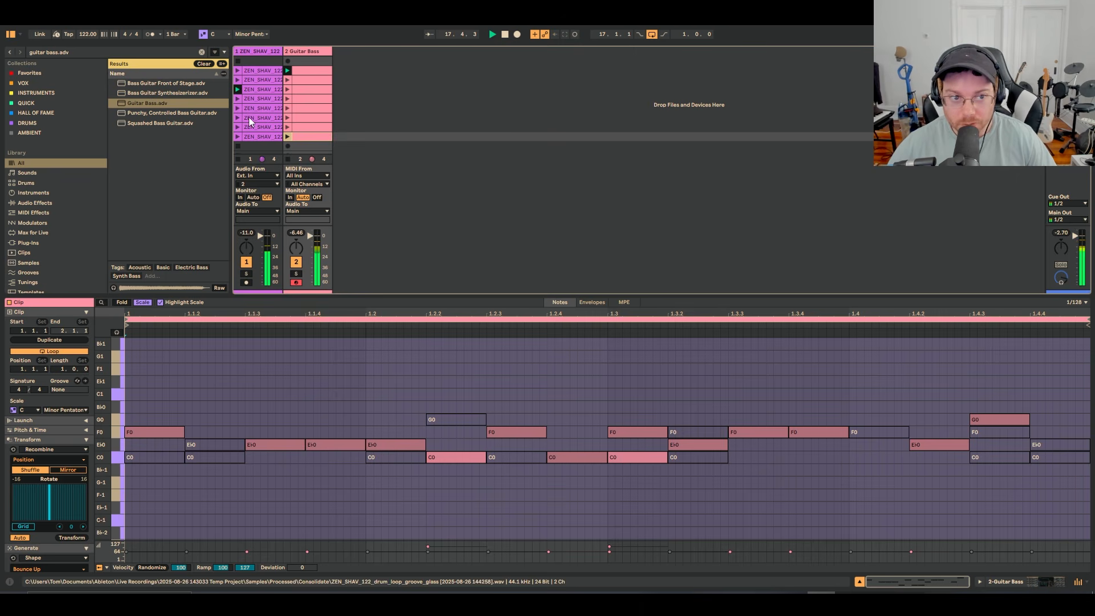
- Turn off the Arrangement loop while the clips play, and return to Session View
key("Tab")
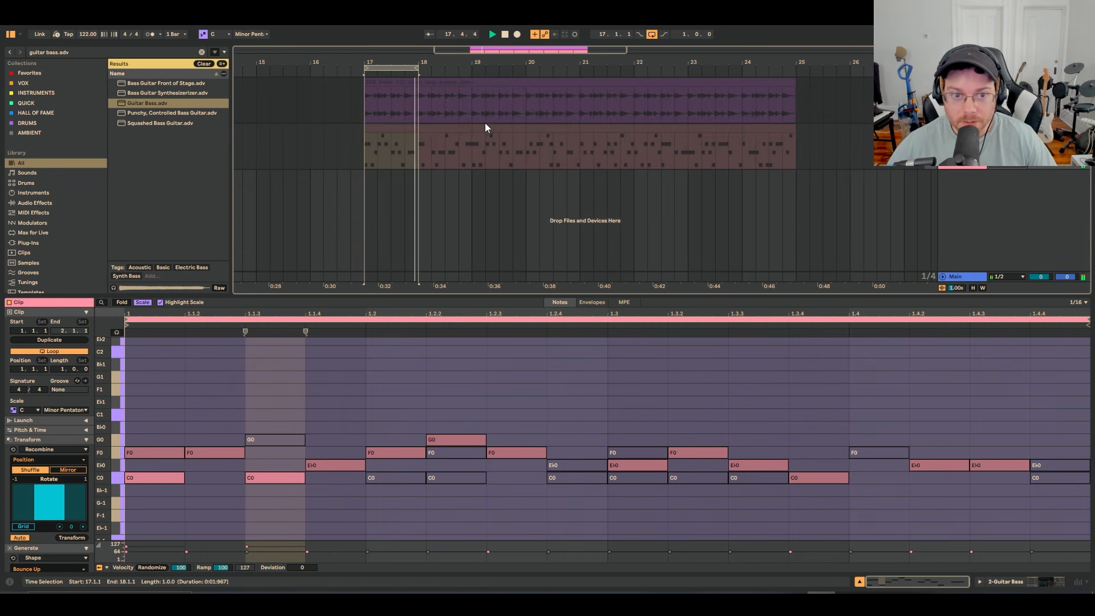
left_click(651, 35)
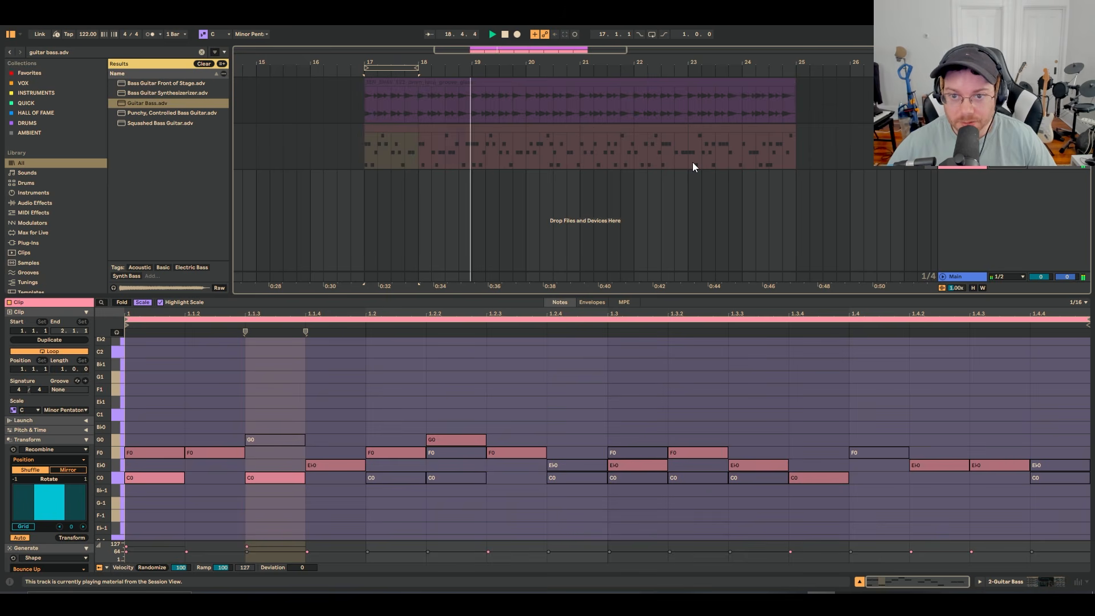
key("Tab")
key("Tab")
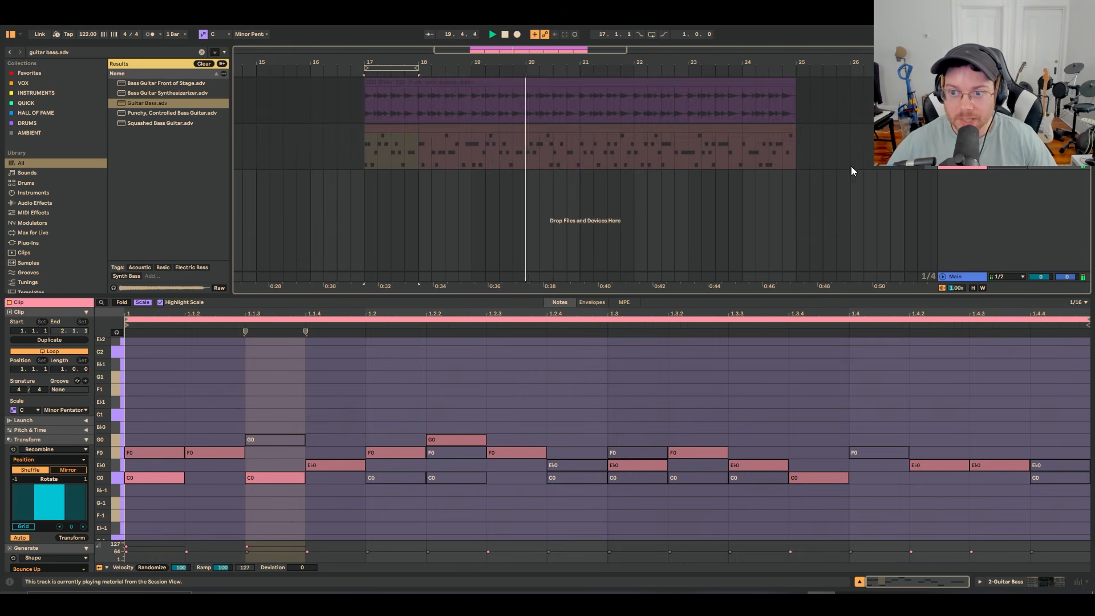
key("Tab")
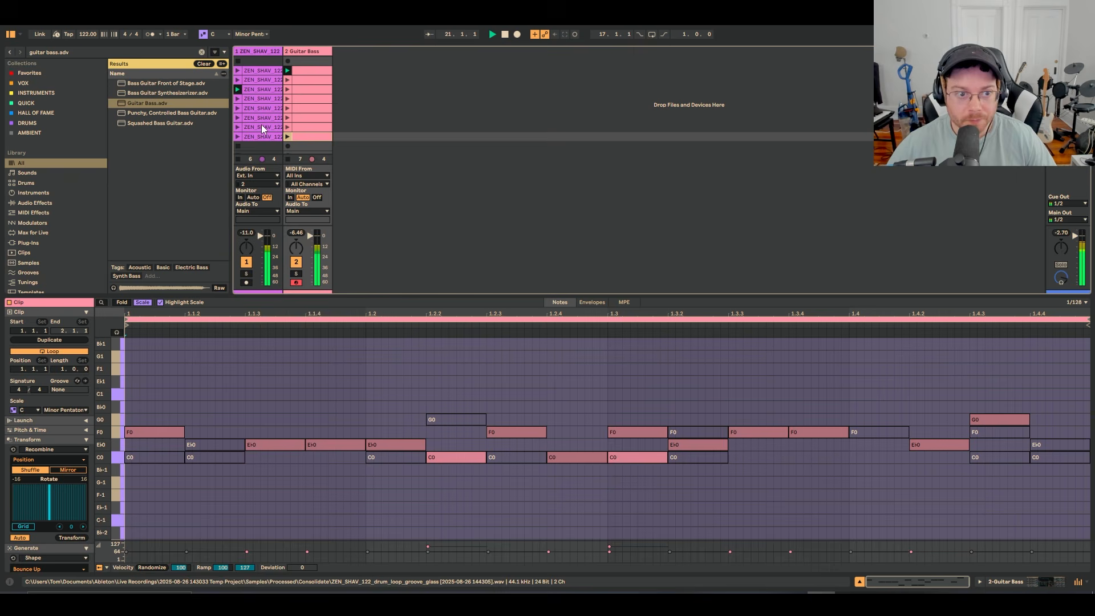
- Audition the fifth, seventh and eighth Guitar Bass clips, followed by the fourth drum clip and fourth bass clip together
left_click(315, 110)
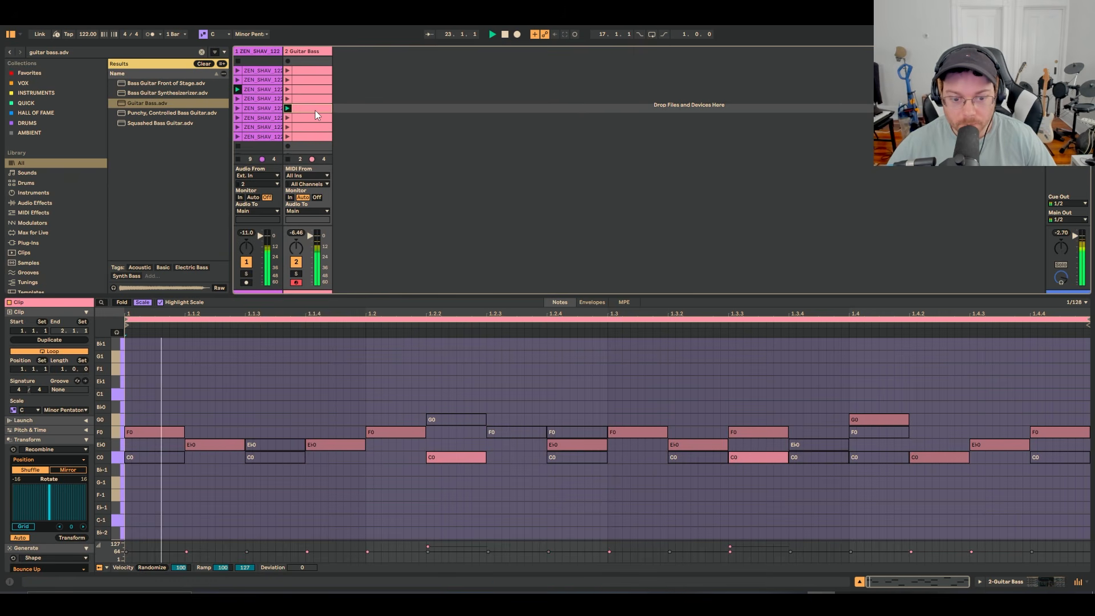
left_click(289, 127)
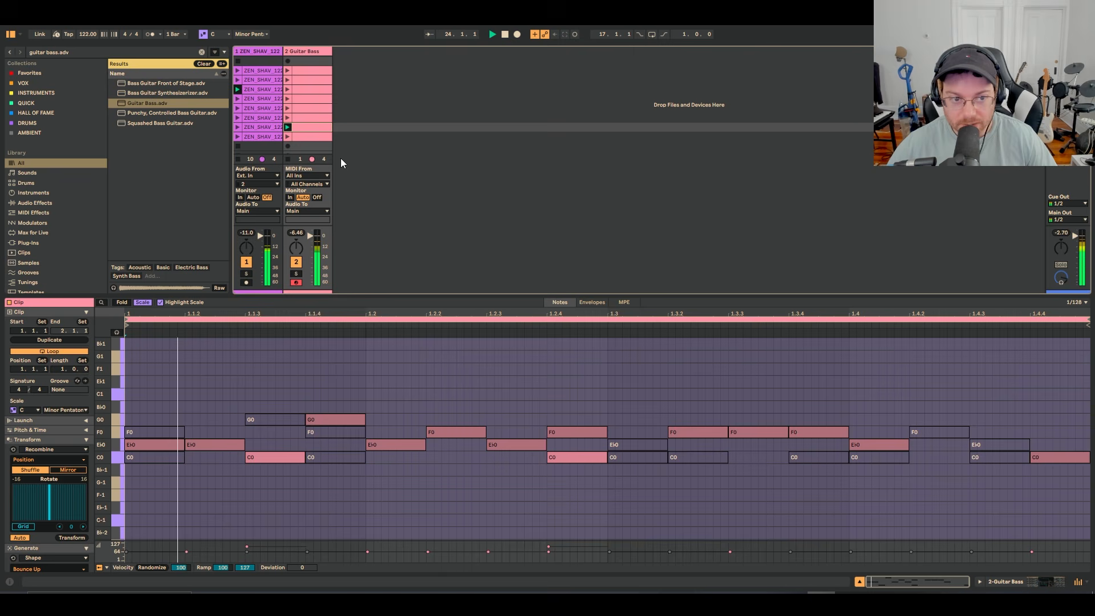
left_click(288, 139)
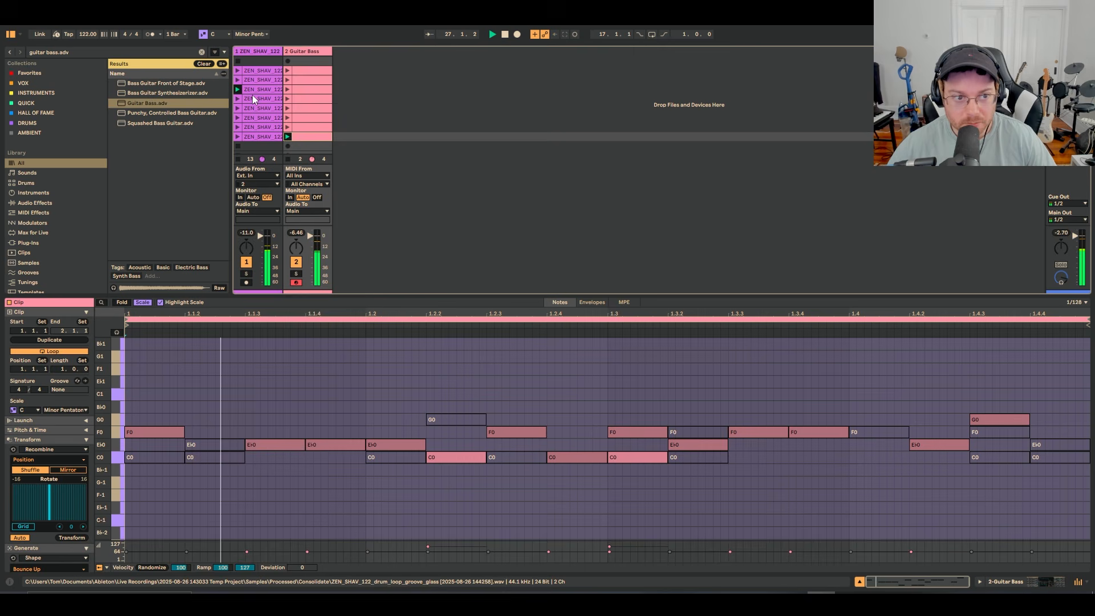
left_click(239, 99)
left_click(288, 99)
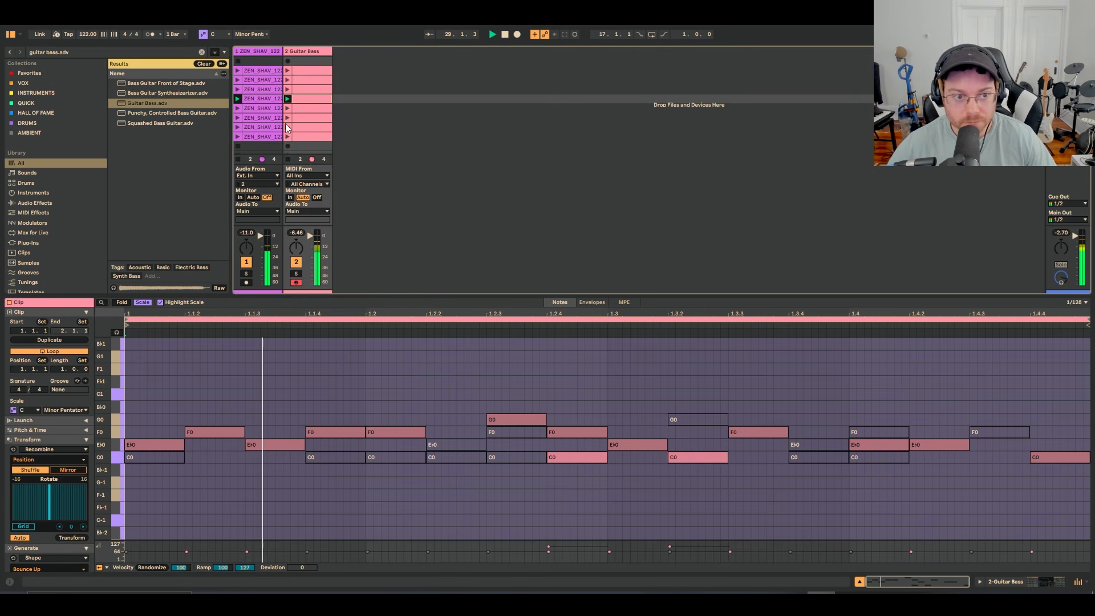
- Show the Arrangement and switch all tracks back to Arrangement playback
key("Tab")
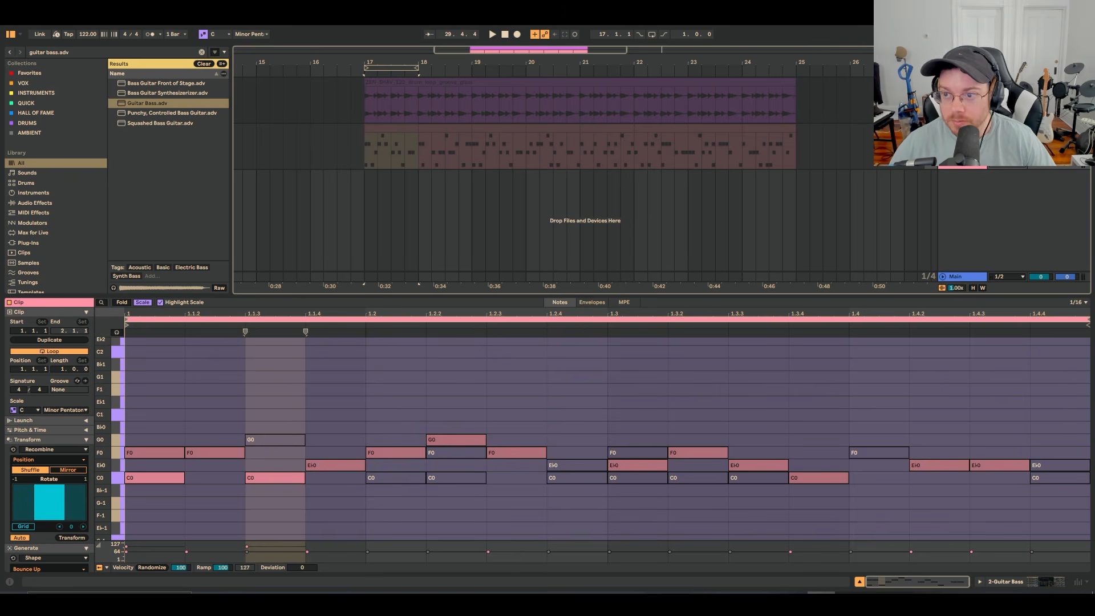
left_click(931, 69)
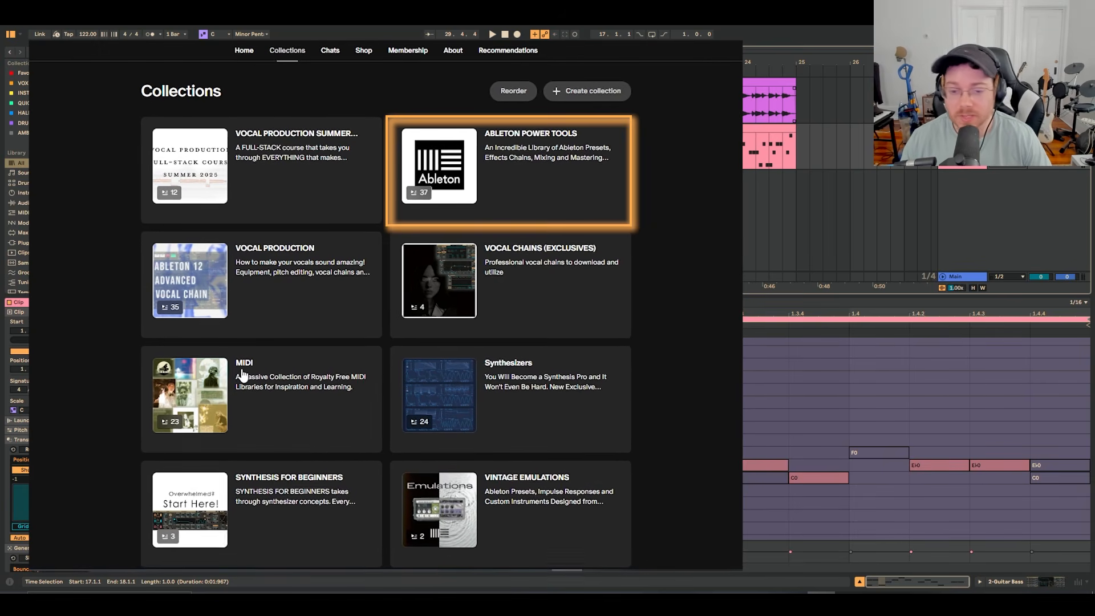
- Open the Vocal Production Summer 2025 collection on the Collections web page and browse its course posts
left_click(323, 132)
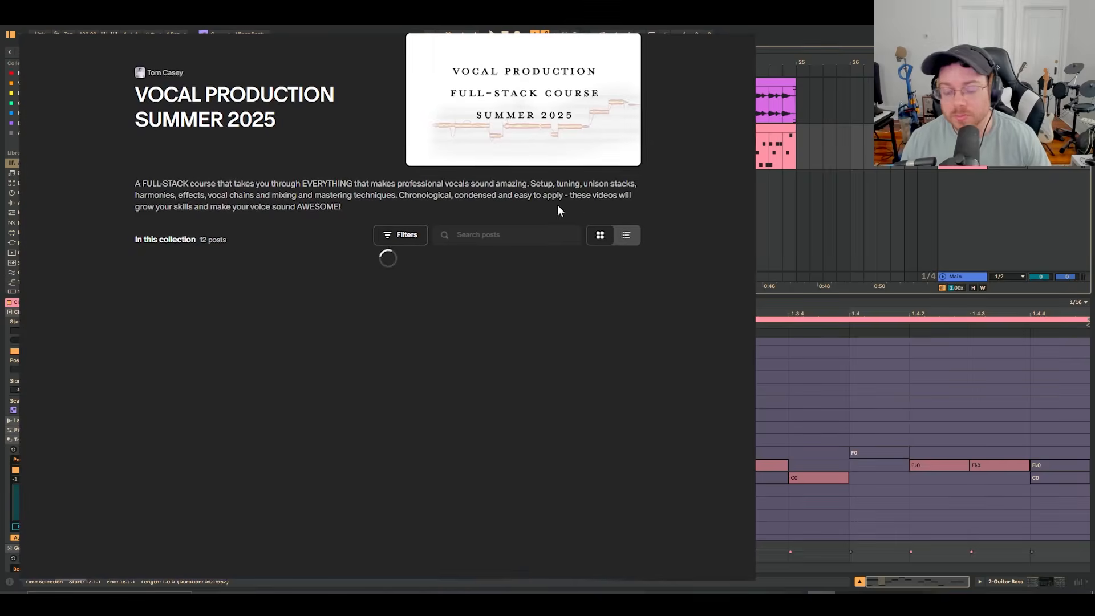
scroll(684, 231, "down", 5)
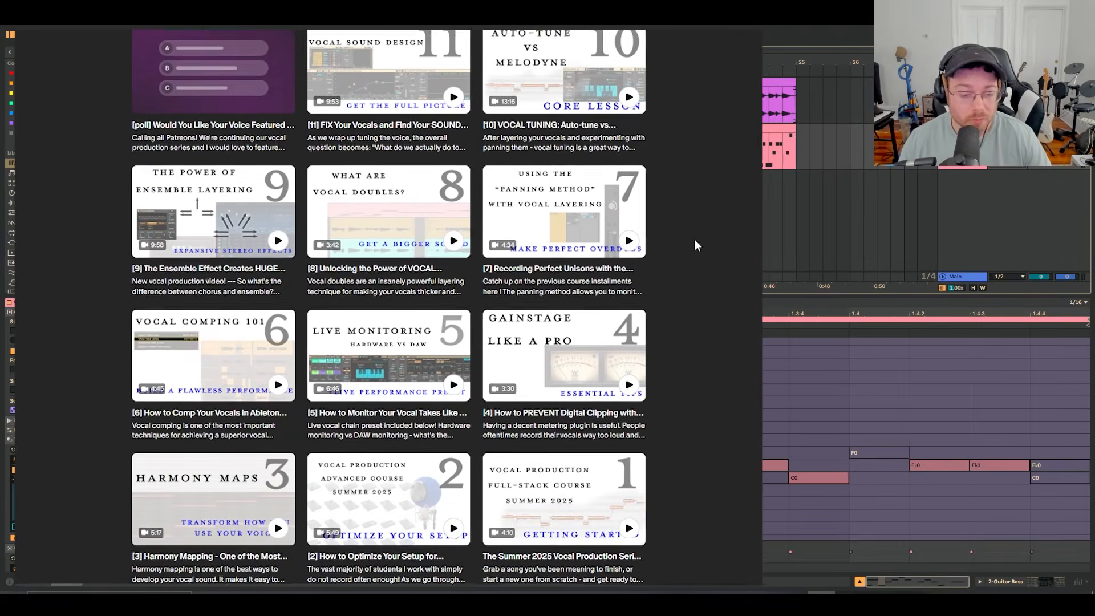